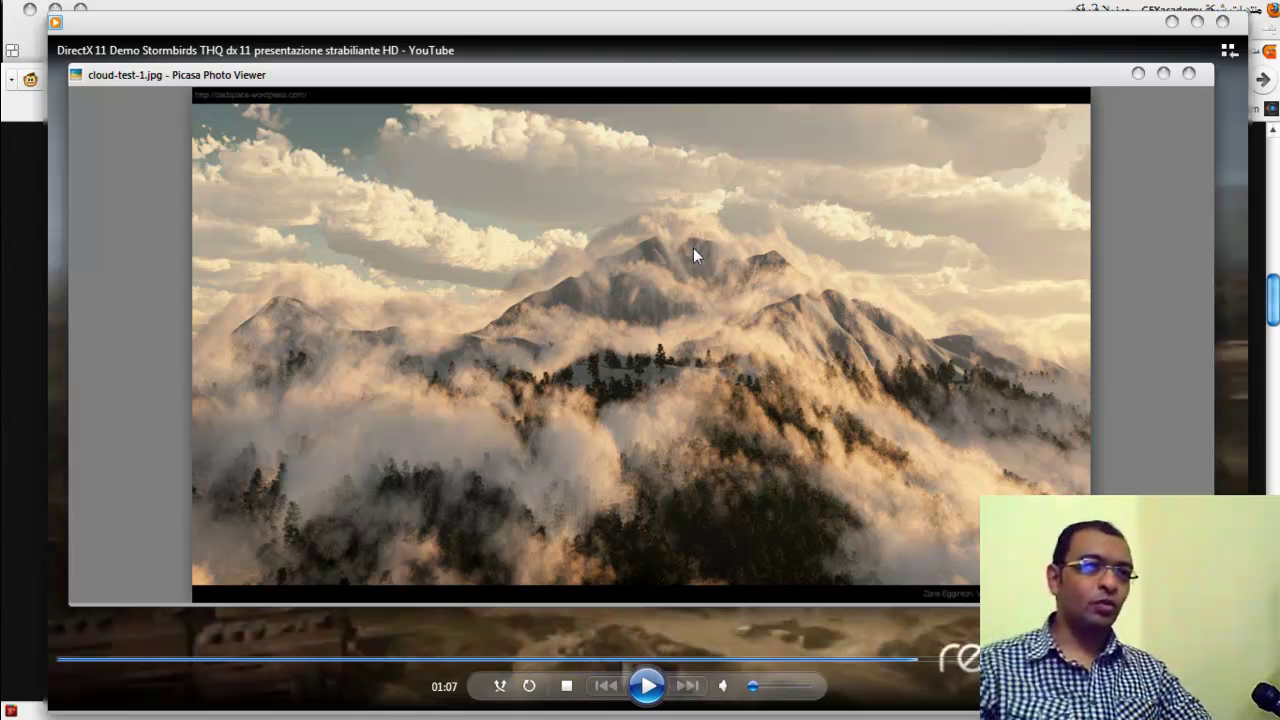
Step: Minimize the photo viewer and video player windows and switch to the Vue 9.5 xStream scene
click(1126, 38)
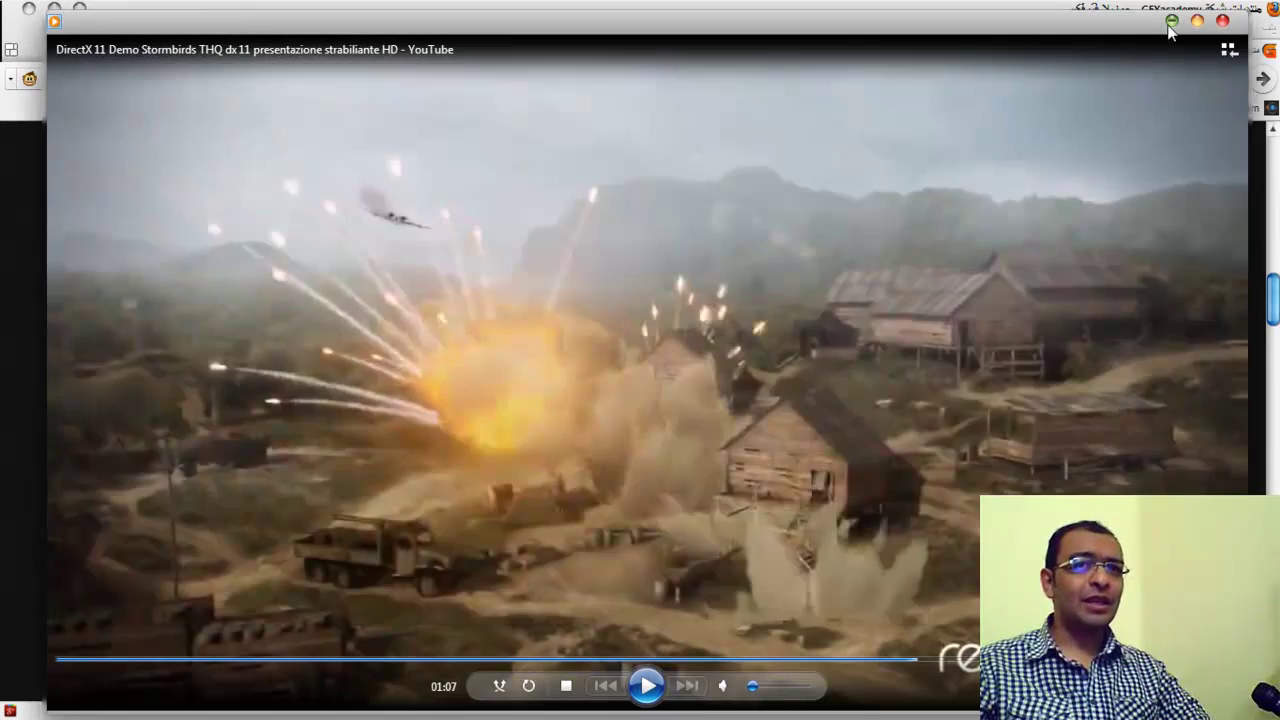
click(1171, 22)
click(464, 10)
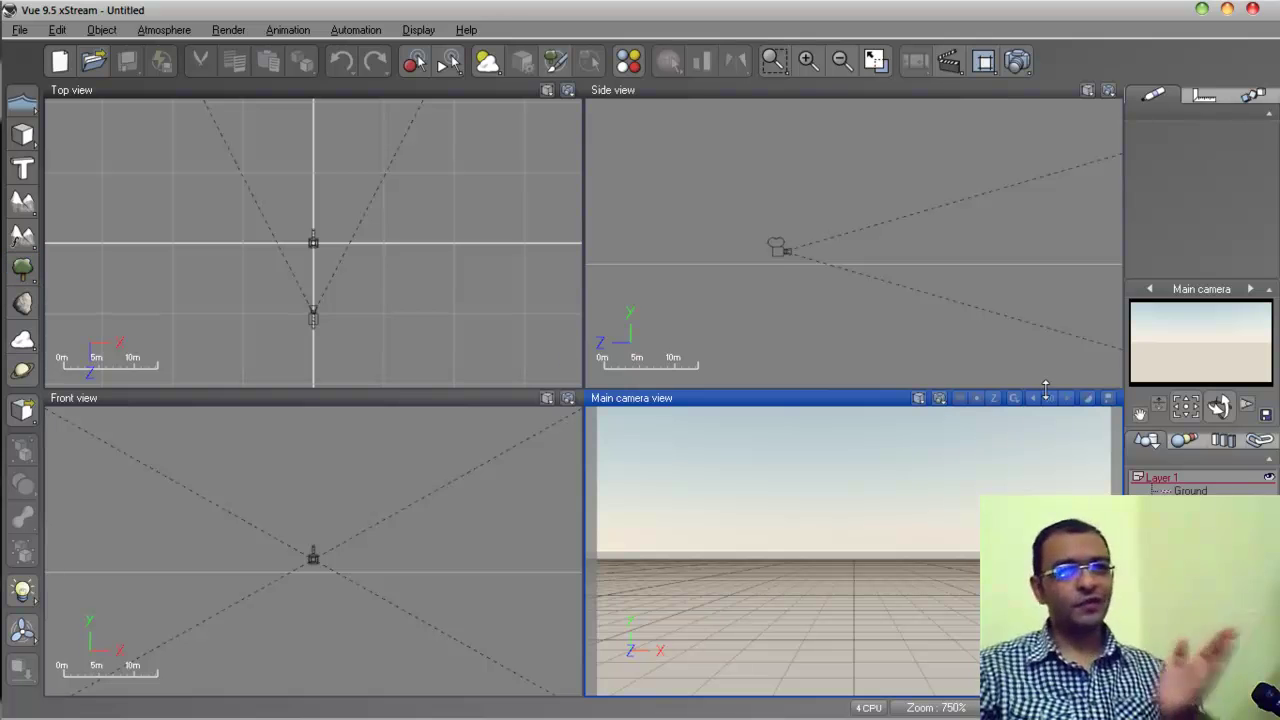
click(466, 29)
mouse_move(19, 29)
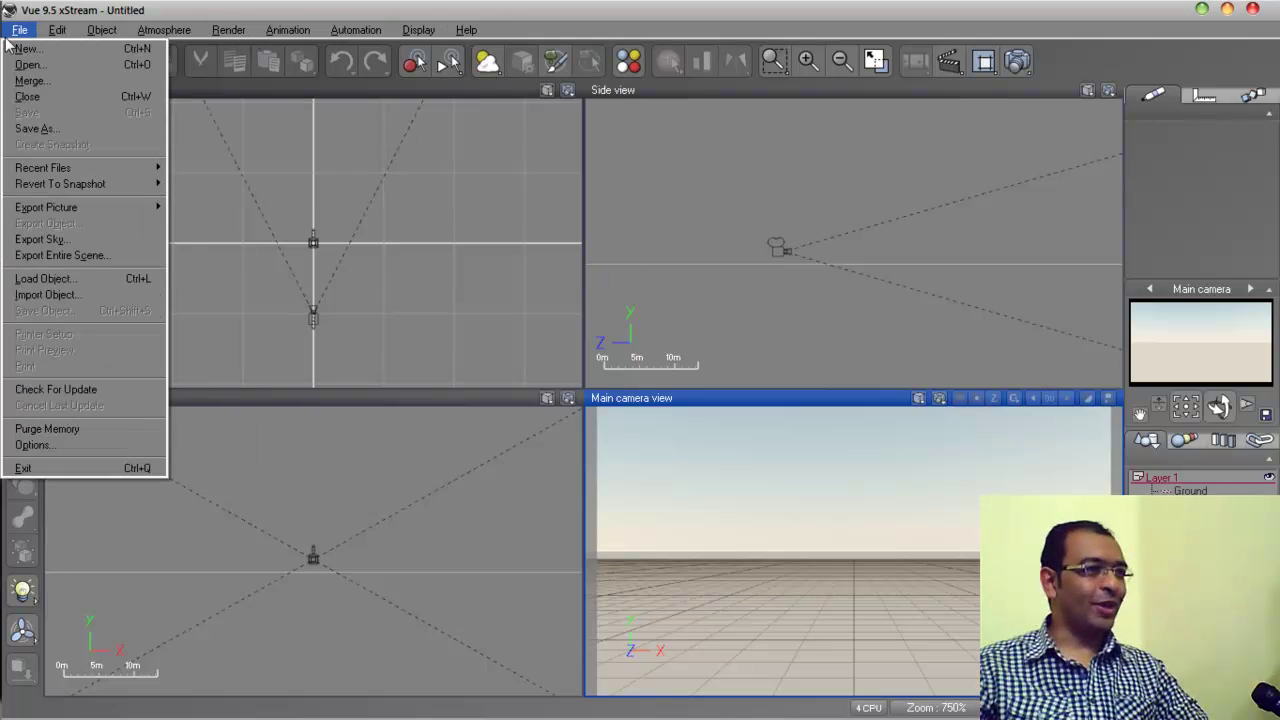
click(821, 249)
click(547, 249)
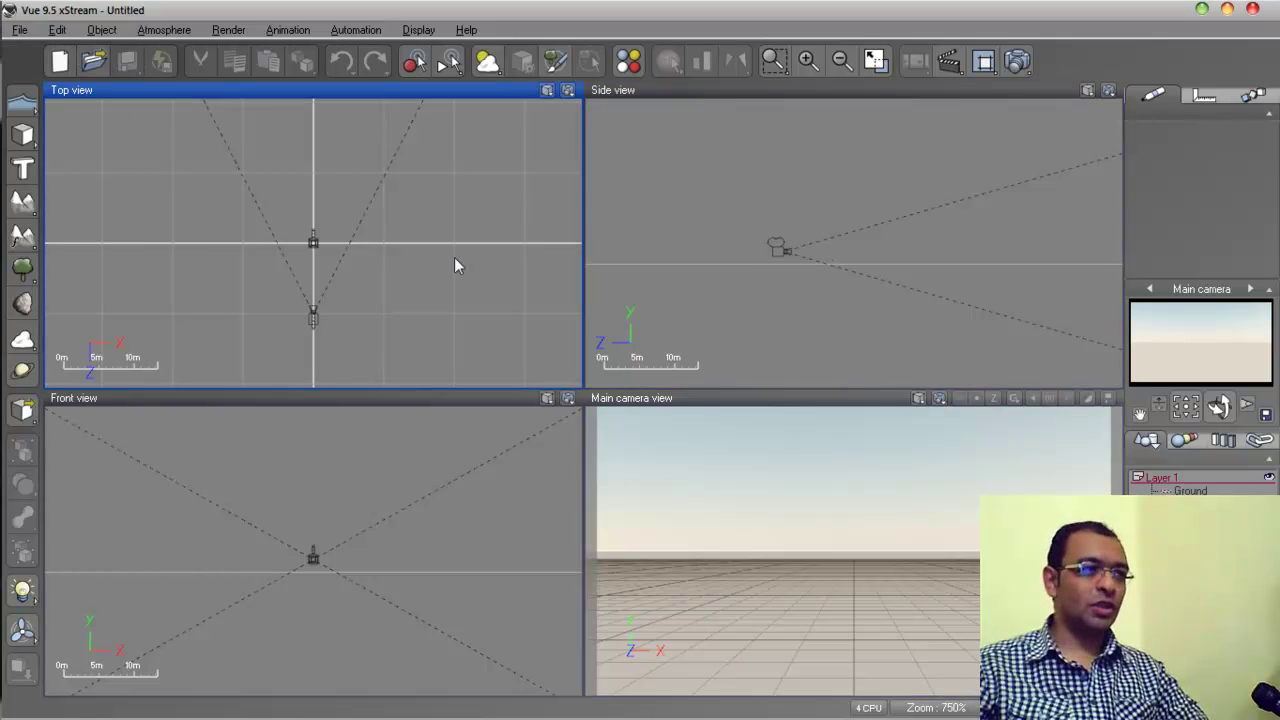
Step: Add a terrain to the scene and open it in the Terrain Editor with the Brush Editor closed
click(22, 199)
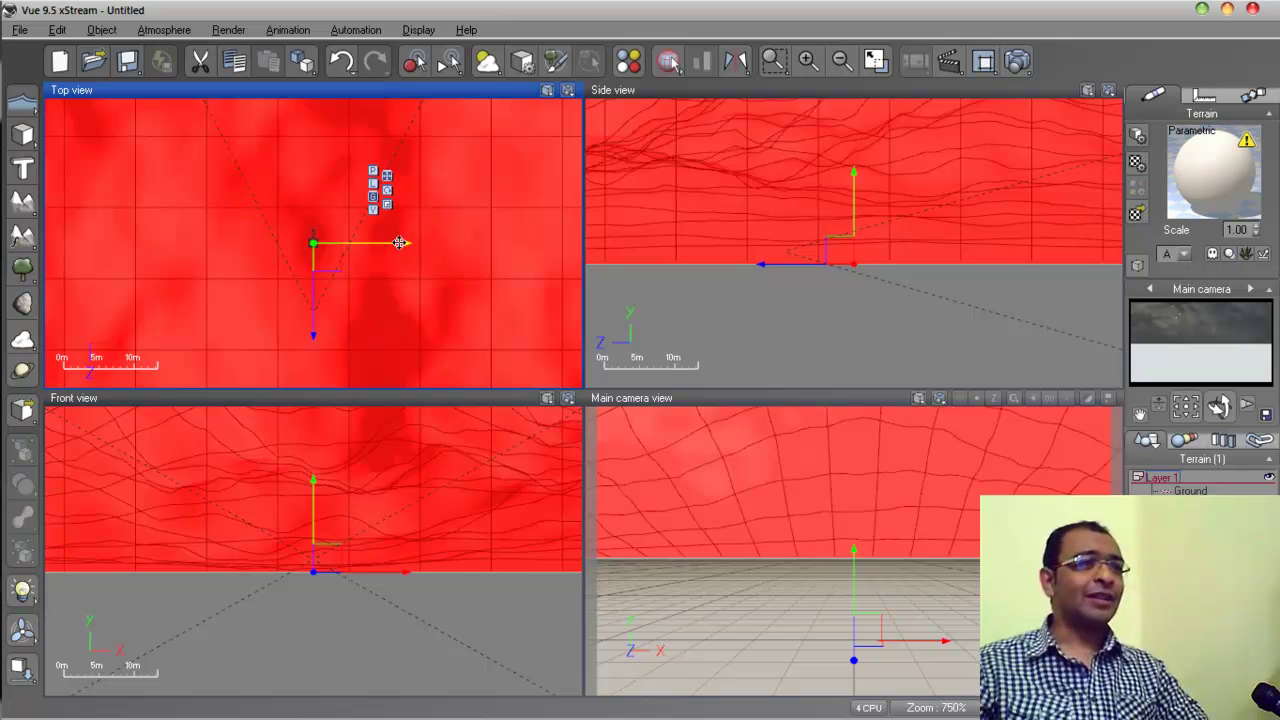
double_click(519, 188)
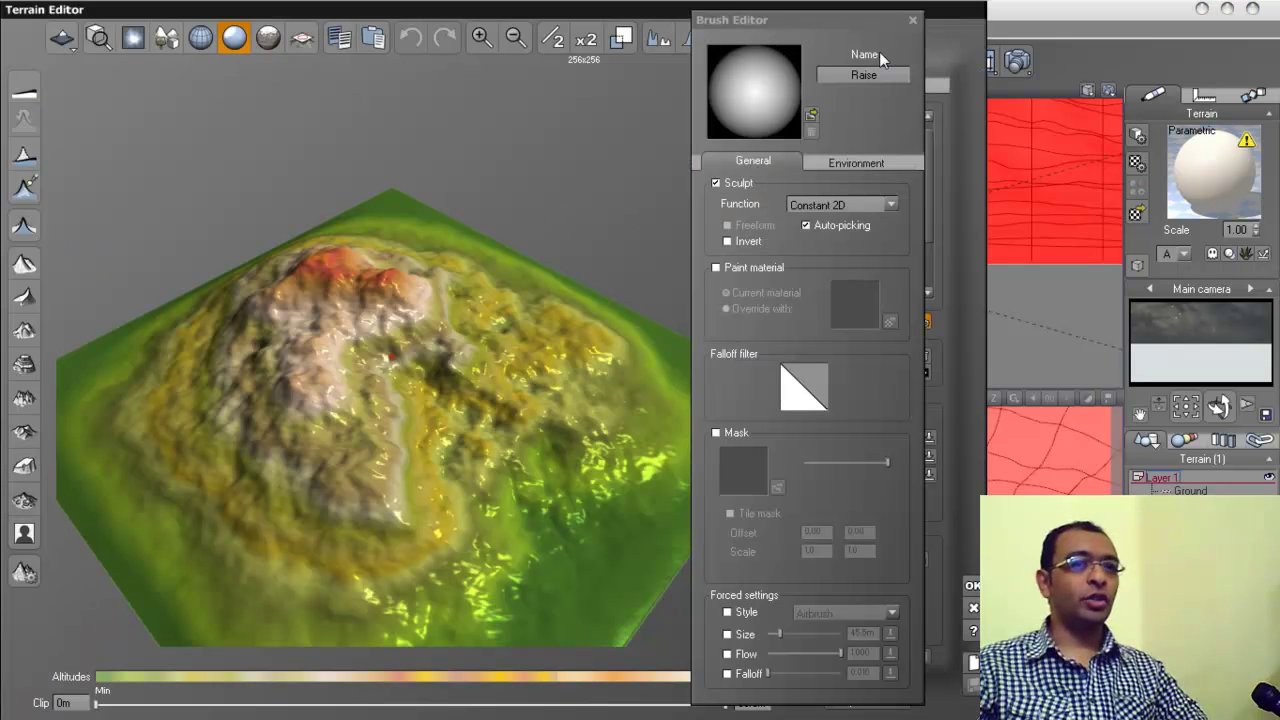
click(912, 20)
Step: Sculpt the terrain with airbrush strokes, turning Invert off to raise the mountain's summit and slopes, and accept the result
mouse_move(529, 378)
right_down()
mouse_move(346, 309)
mouse_move(640, 394)
mouse_move(254, 326)
mouse_move(325, 400)
mouse_move(440, 405)
mouse_move(341, 456)
mouse_move(571, 413)
mouse_move(600, 331)
mouse_move(489, 430)
mouse_move(475, 412)
right_up()
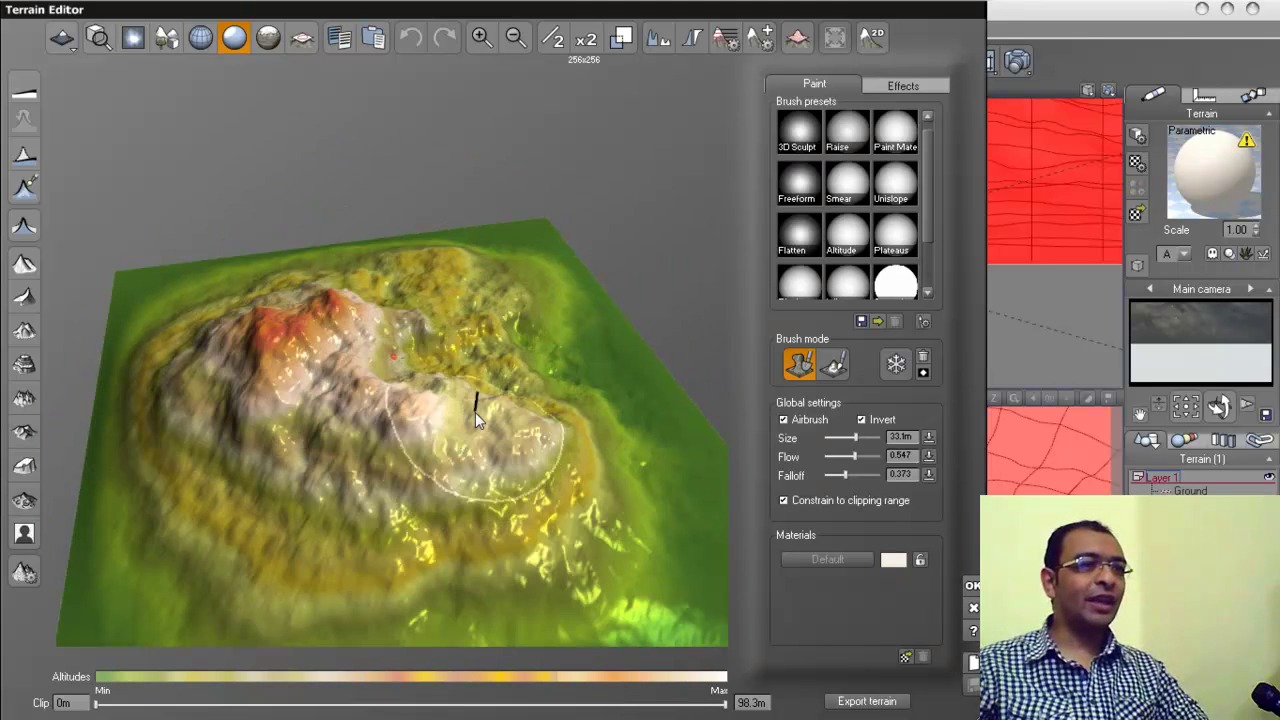
drag(475, 412, 495, 370)
click(860, 421)
mouse_move(712, 432)
mouse_down()
mouse_move(490, 395)
mouse_move(440, 350)
mouse_move(380, 360)
mouse_move(380, 318)
mouse_move(334, 408)
mouse_move(366, 491)
mouse_move(230, 468)
mouse_up()
mouse_move(395, 454)
mouse_down()
mouse_move(420, 450)
mouse_move(365, 465)
mouse_move(370, 445)
mouse_move(408, 431)
mouse_move(335, 460)
mouse_move(195, 375)
mouse_move(270, 465)
mouse_move(471, 486)
mouse_move(543, 371)
mouse_move(371, 386)
mouse_move(343, 314)
mouse_move(337, 414)
mouse_move(486, 429)
mouse_up()
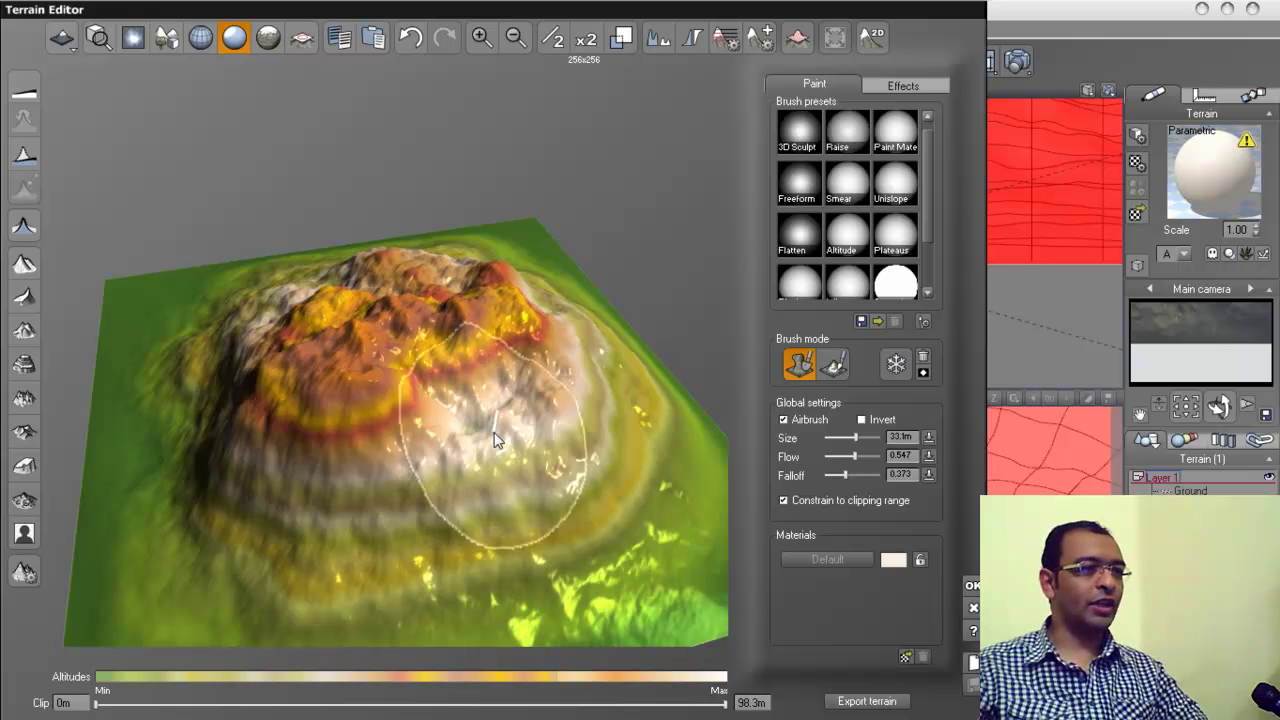
right_drag(486, 429, 310, 445)
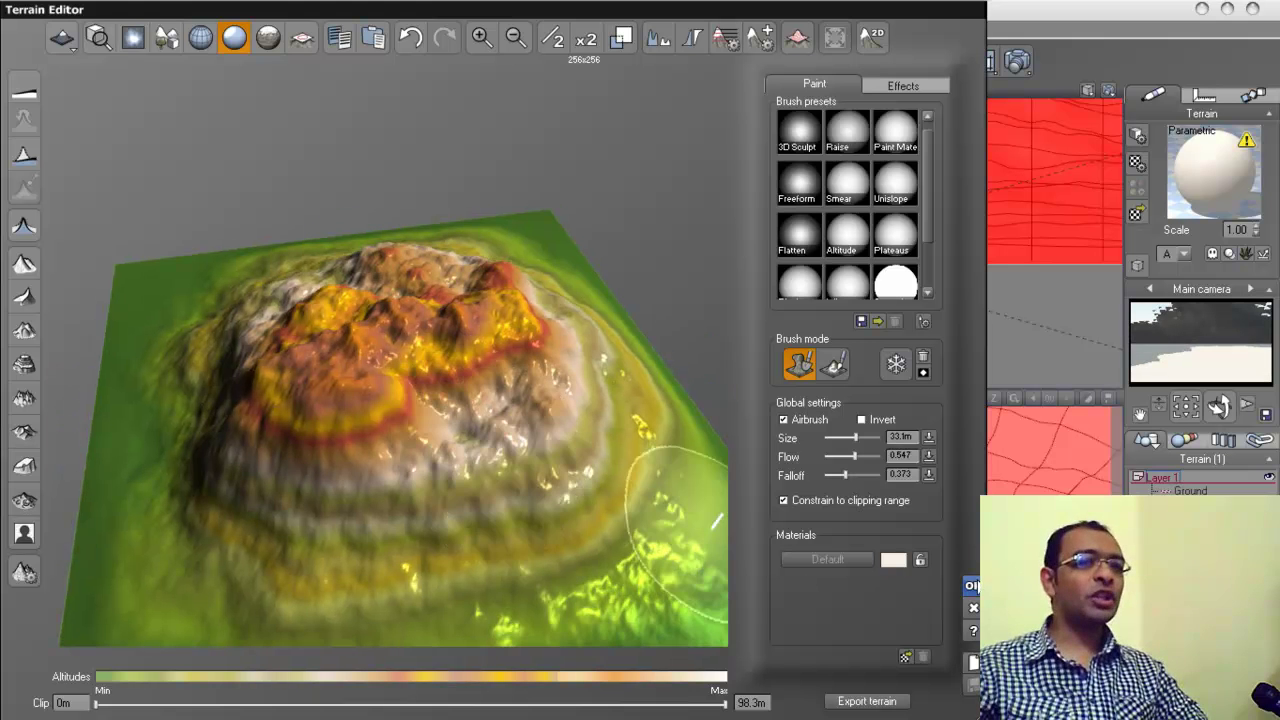
click(971, 585)
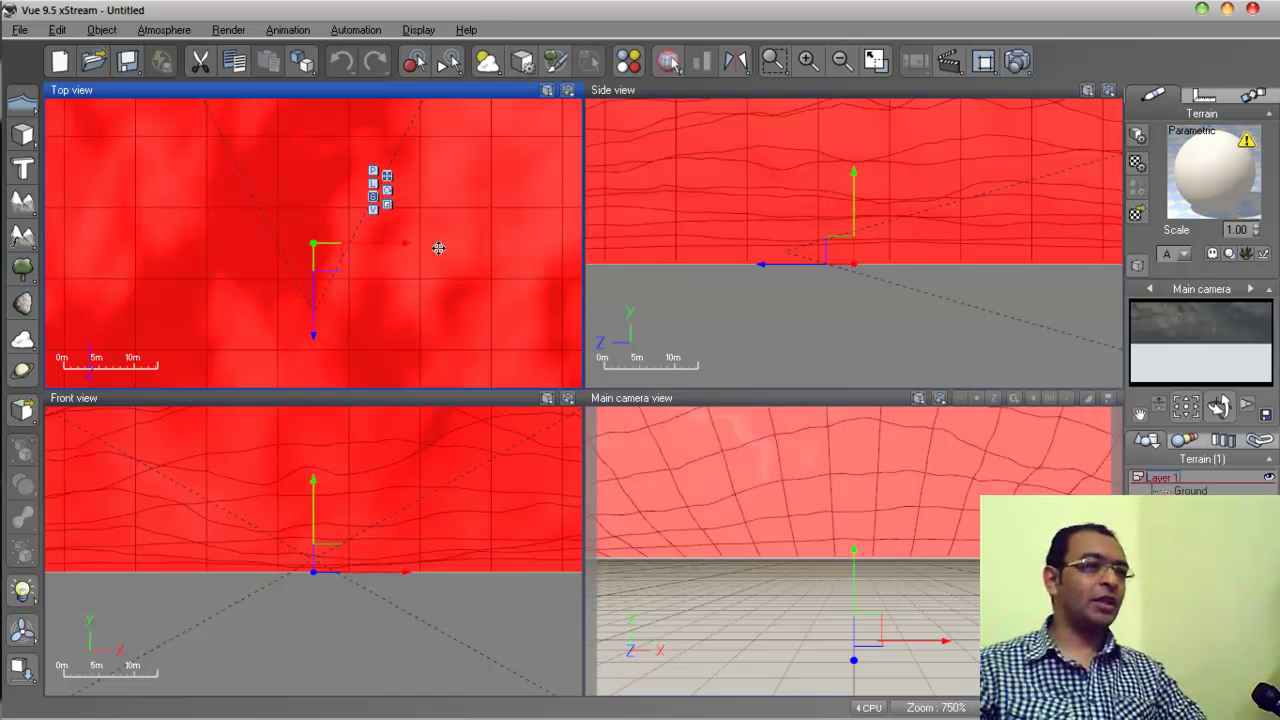
Step: Move the terrain away from the camera in the top view so the whole mountain fits the camera frame
scroll(408, 207, down, 5)
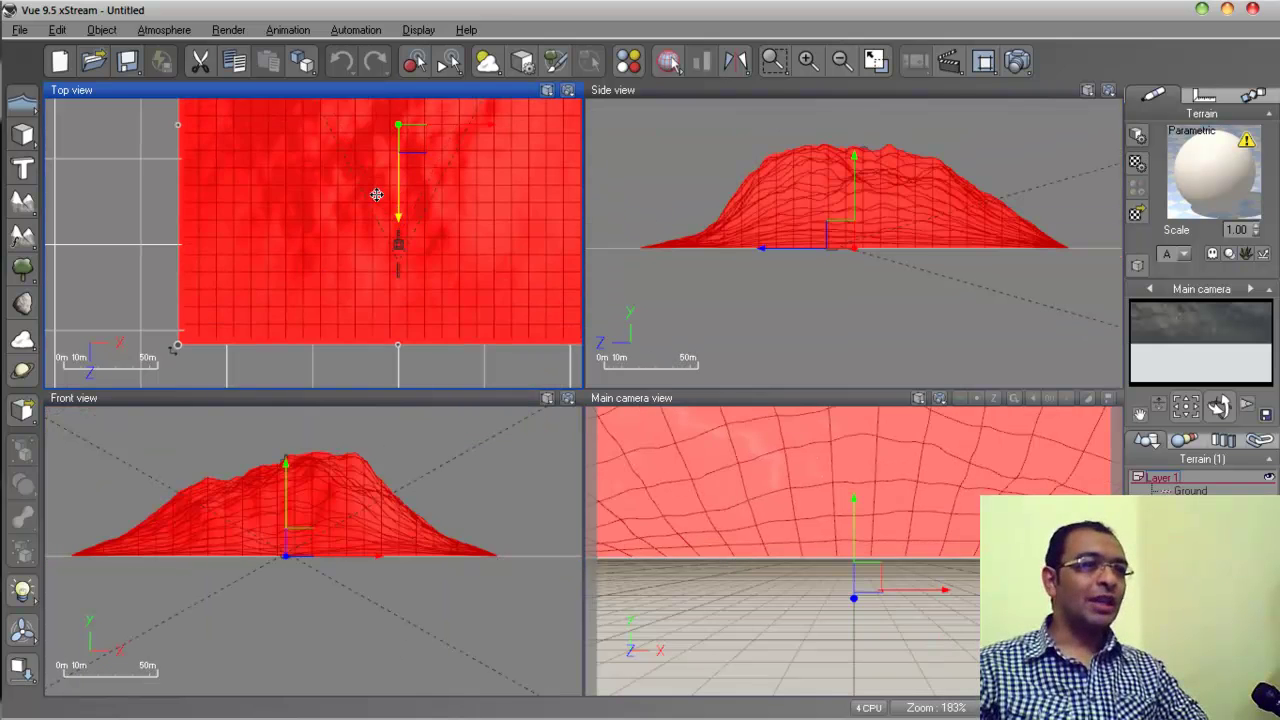
drag(408, 207, 357, 237)
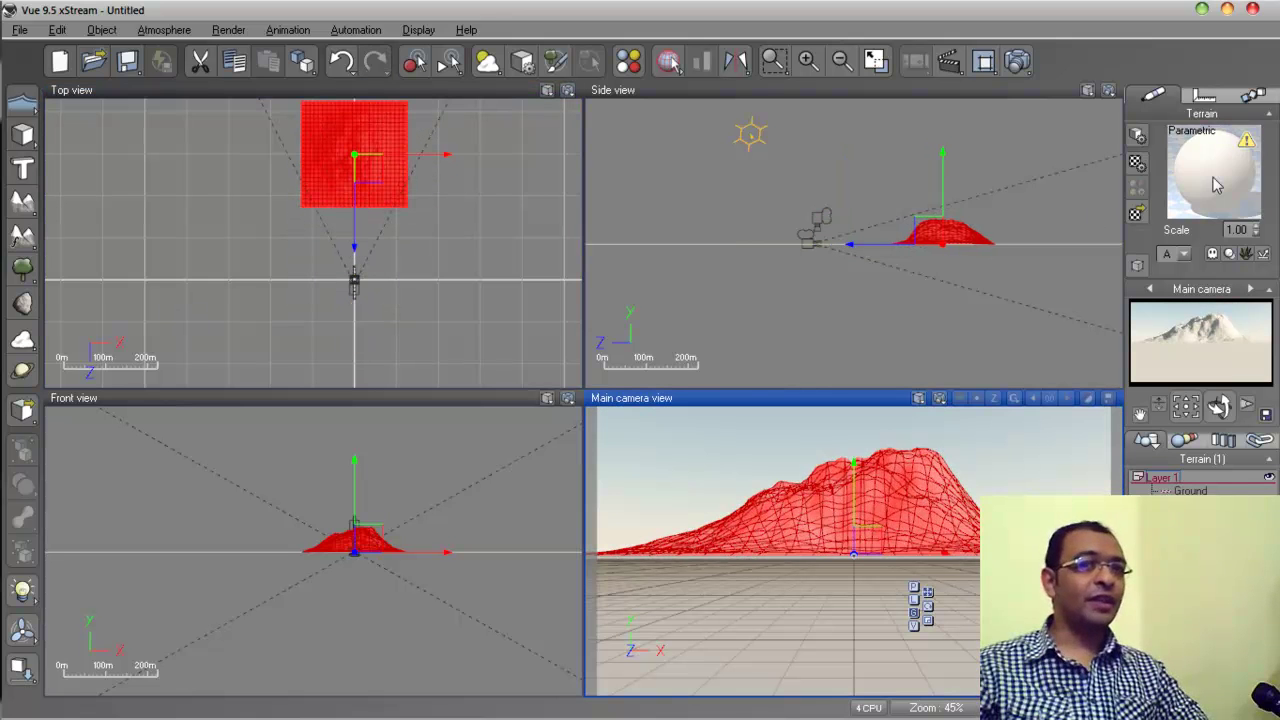
Step: Apply the Rocks and Plants material from the Landscapes collection to the terrain
double_click(1222, 180)
double_click(520, 300)
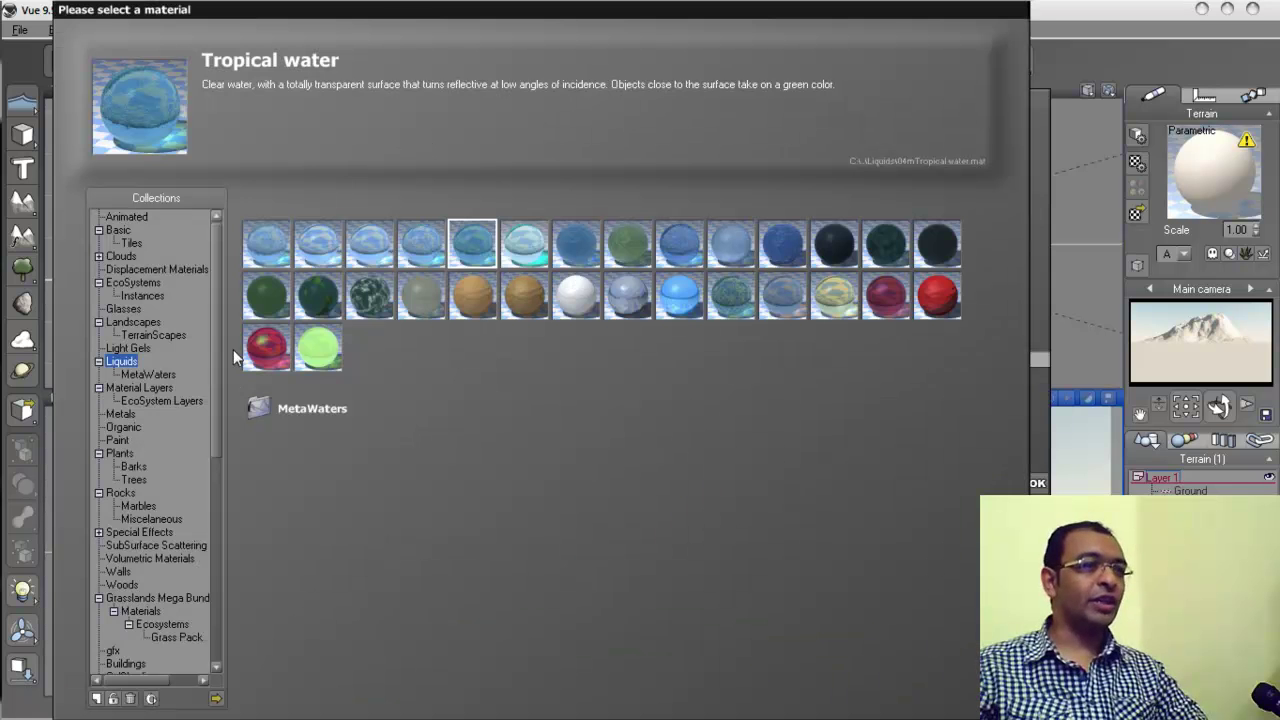
click(150, 374)
click(150, 400)
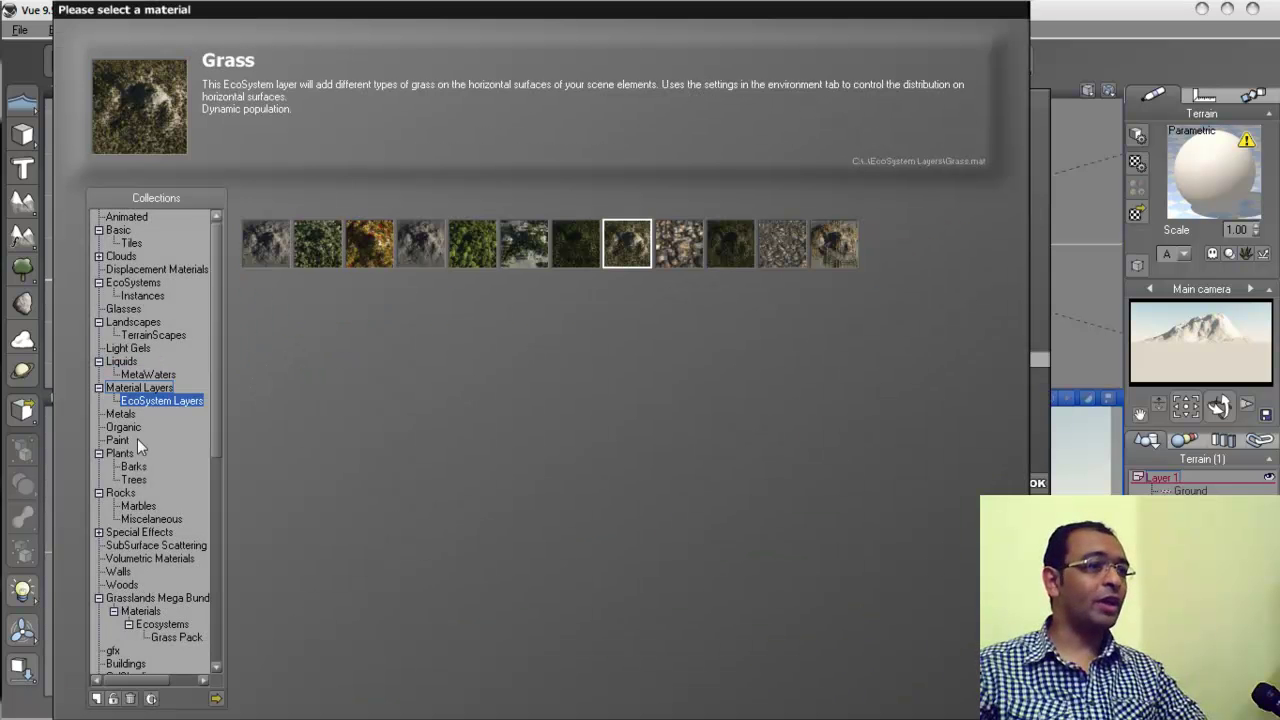
click(140, 335)
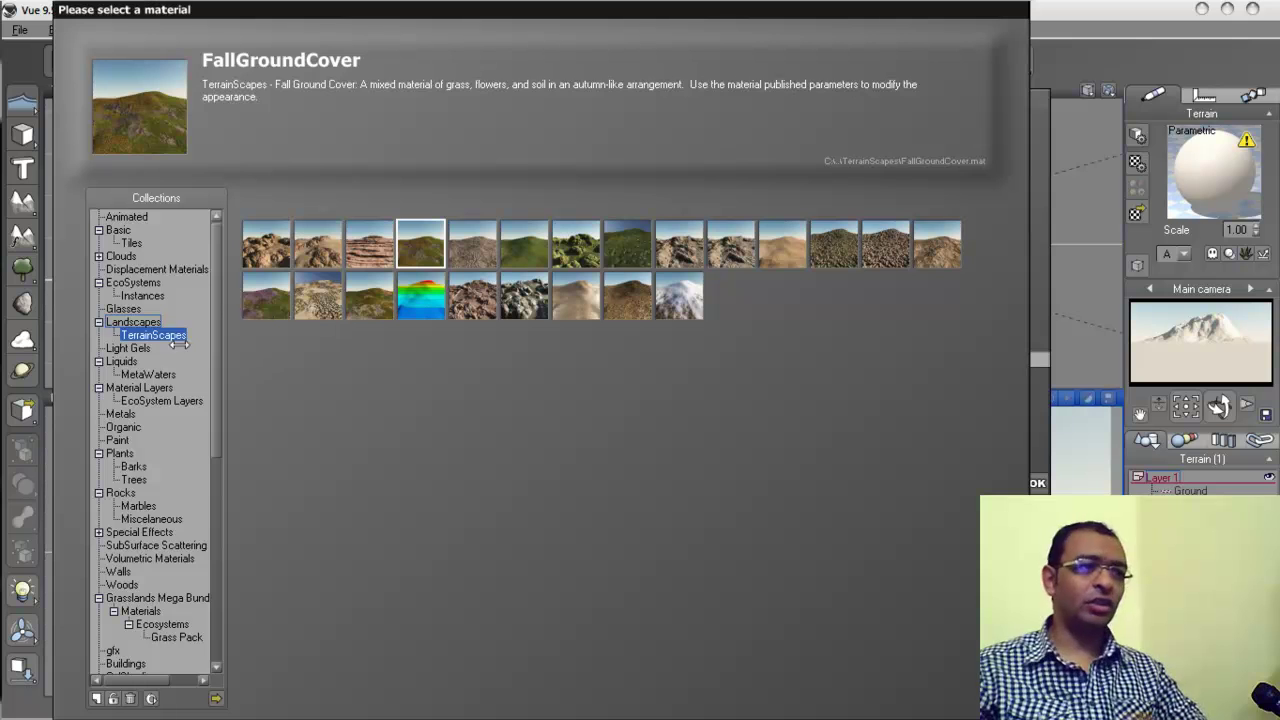
click(134, 322)
click(266, 450)
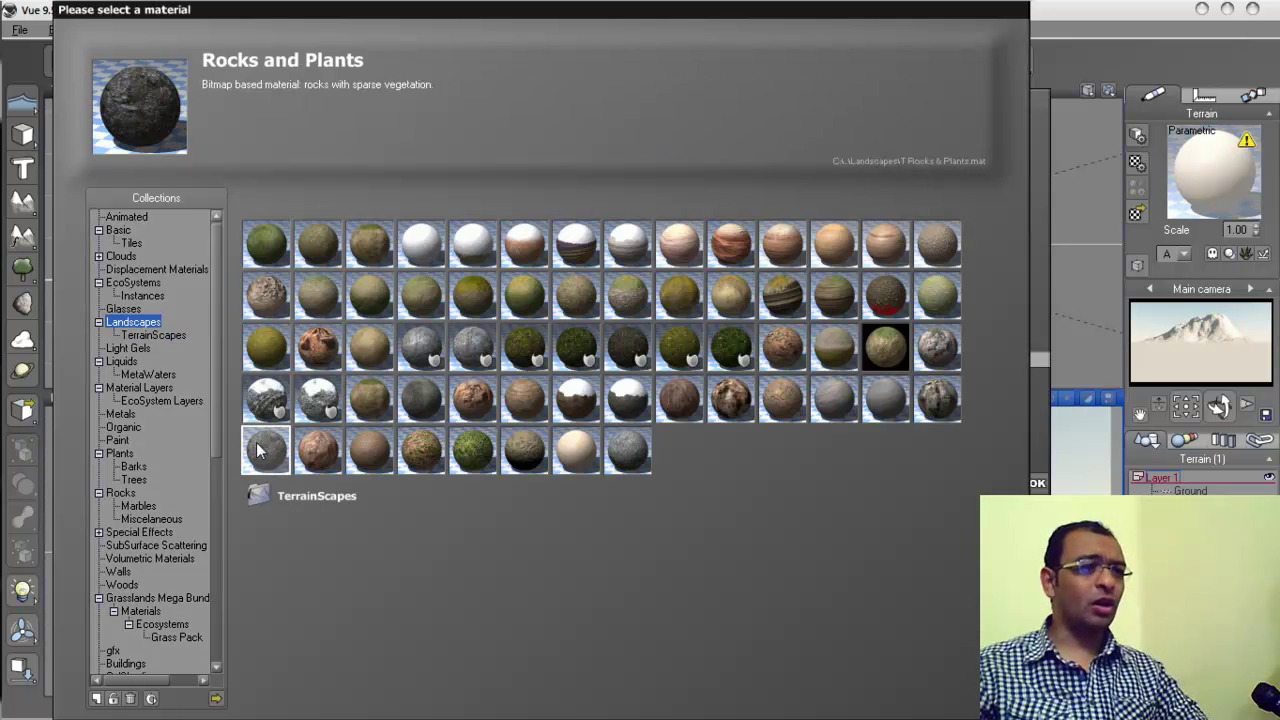
click(1037, 483)
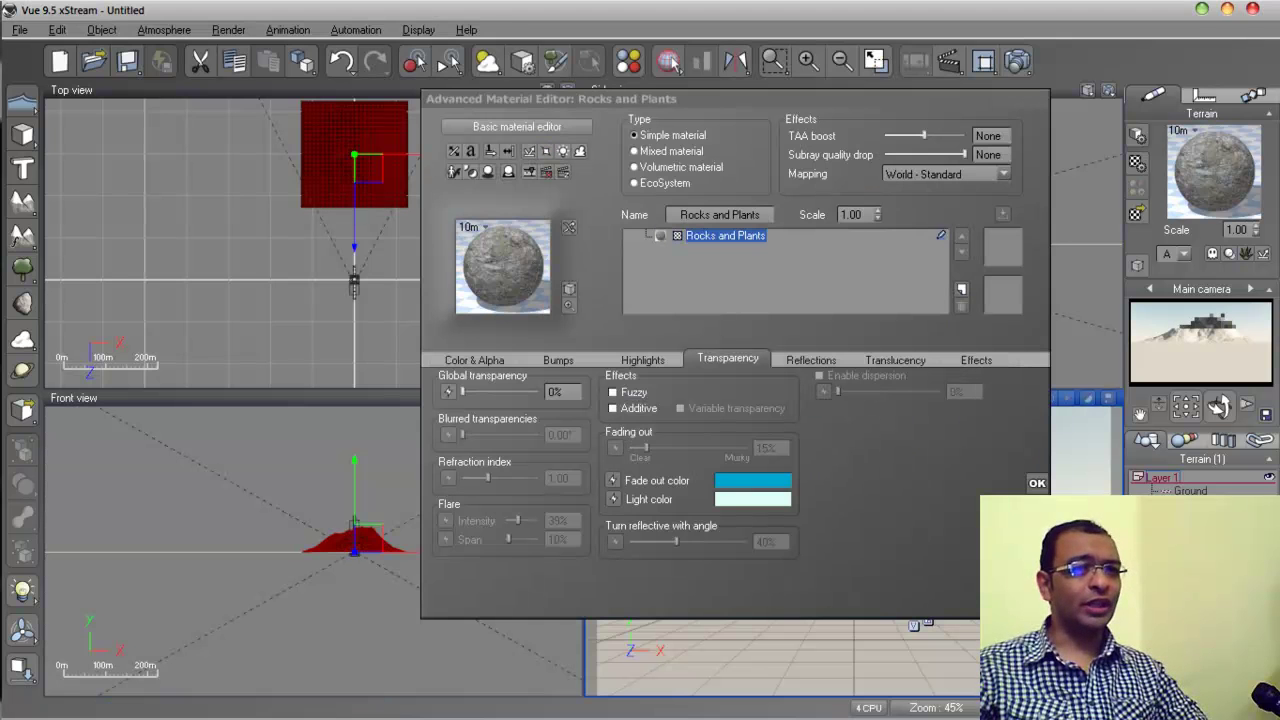
click(1037, 483)
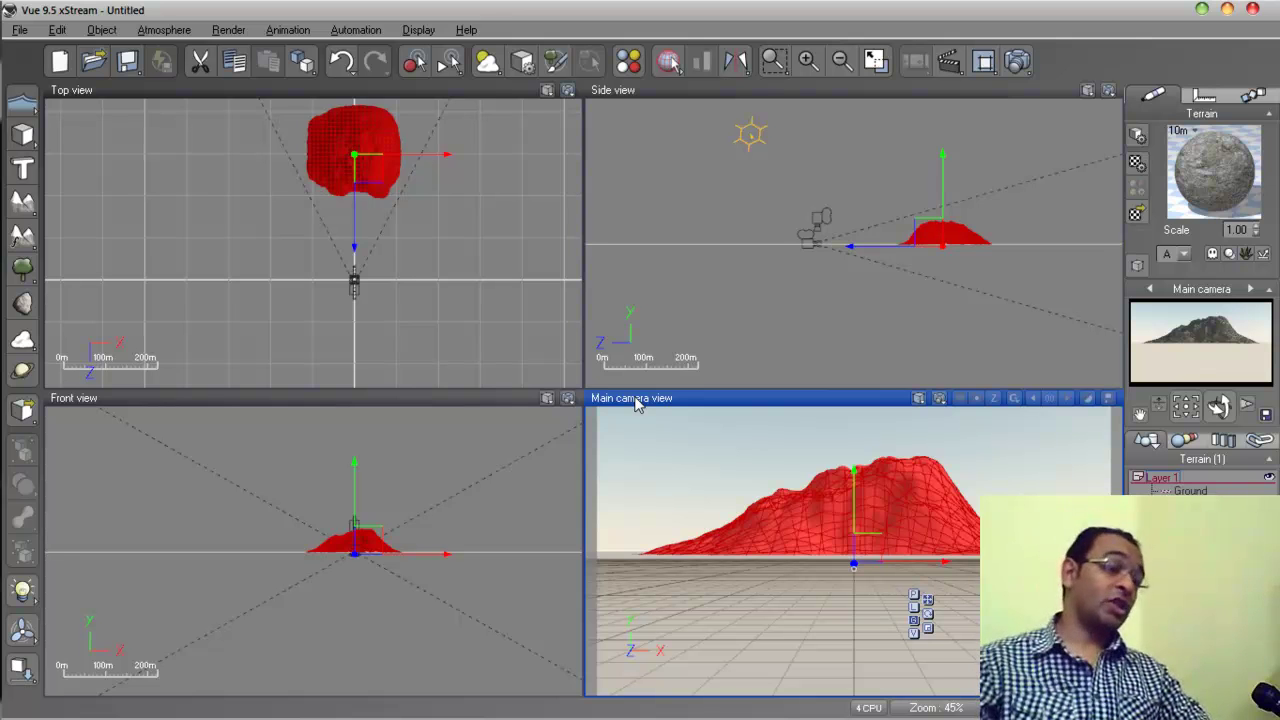
Step: Add an Old Eucalyptus Tree from the Trees plant collection to the scene
click(13, 270)
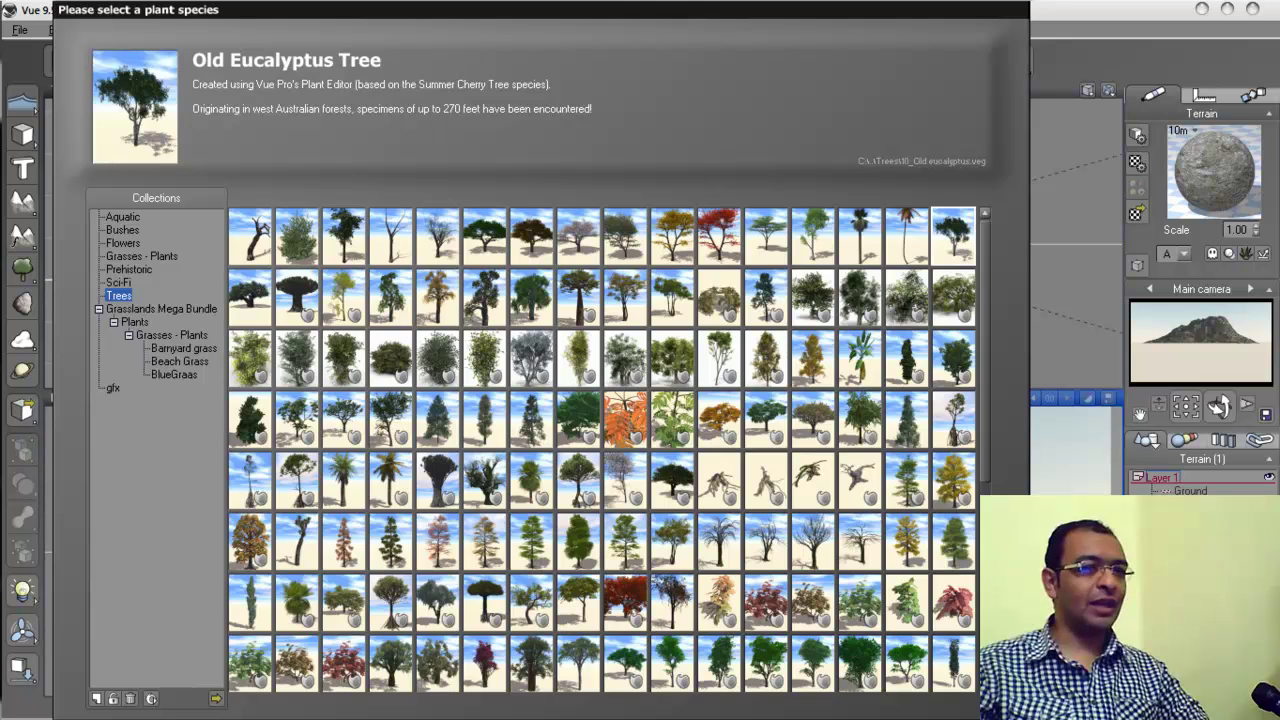
key(Return)
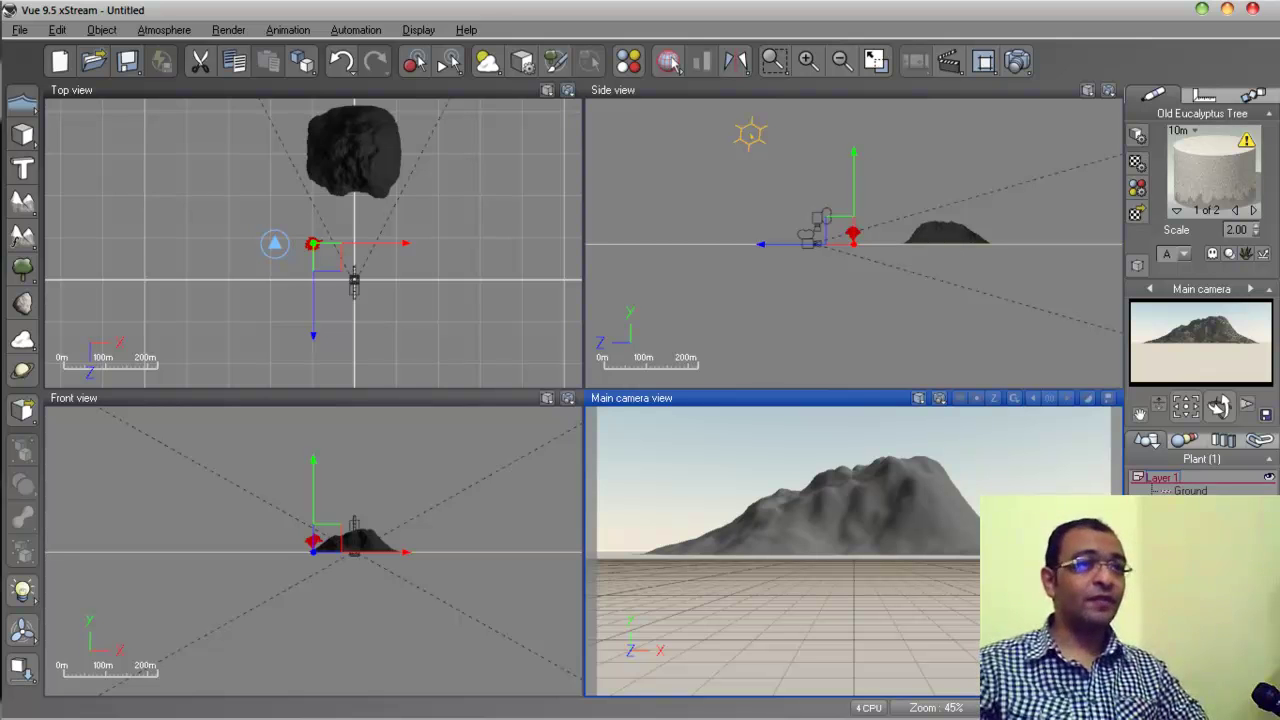
Step: Switch to Firefox and open the thread on setting your own course price in the GFXacademy forum's administrative news section
click(372, 10)
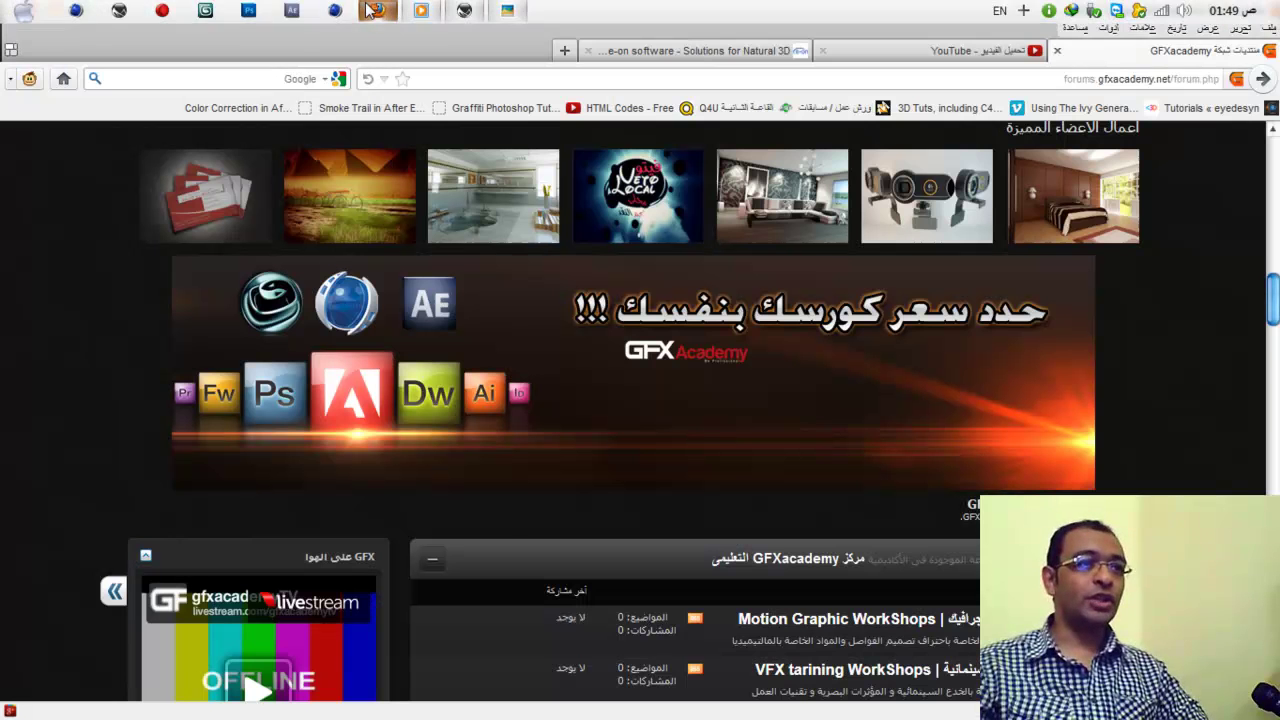
scroll(1131, 376, down, 2)
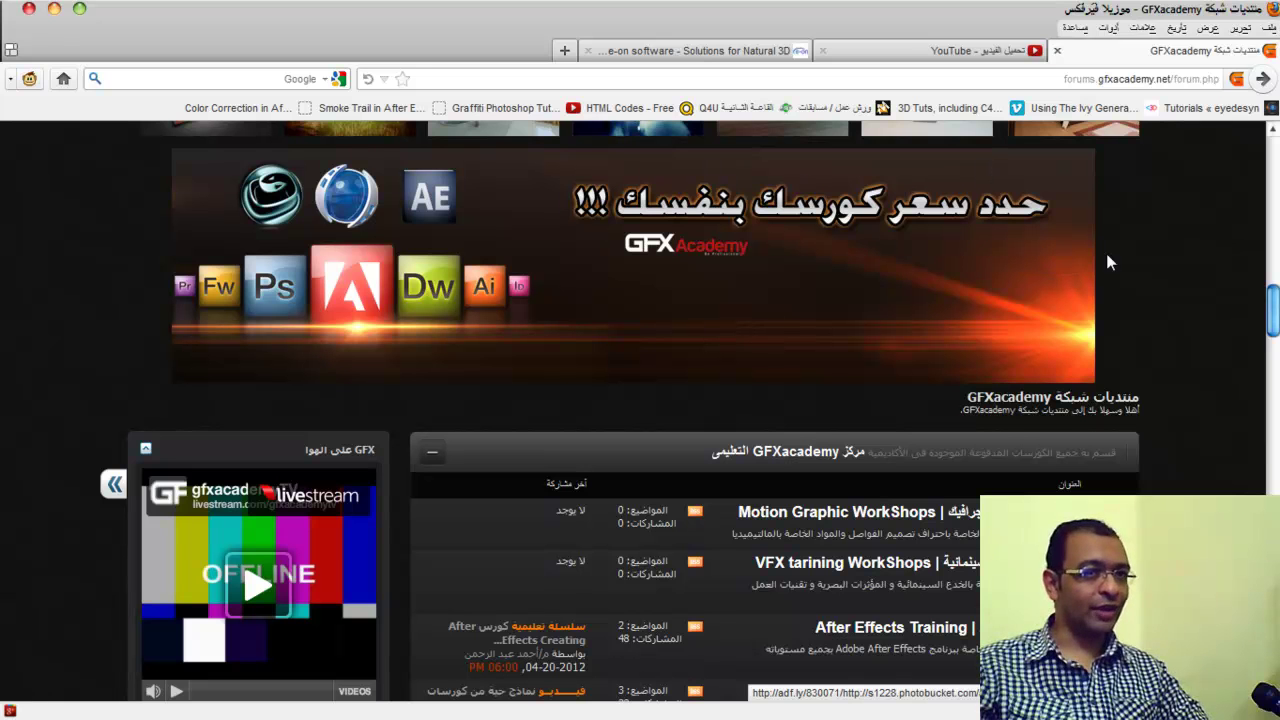
scroll(1077, 297, down, 8)
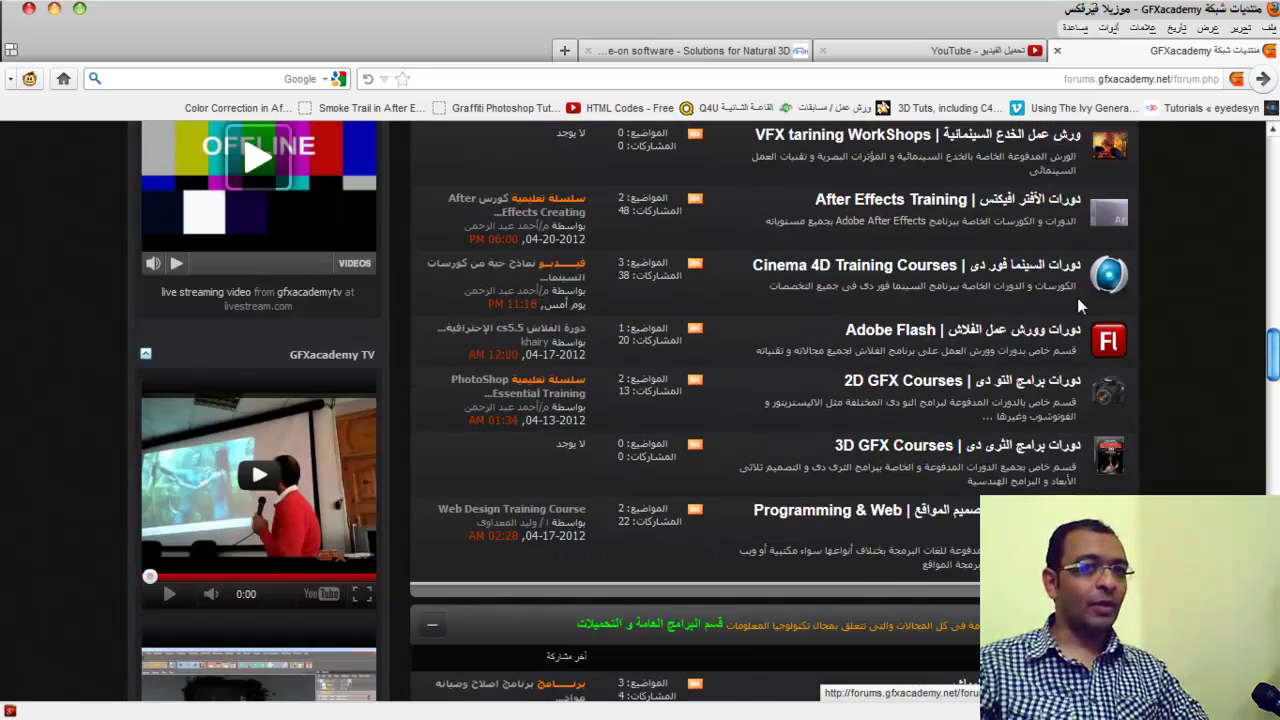
scroll(1077, 297, down, 15)
scroll(1078, 300, down, 8)
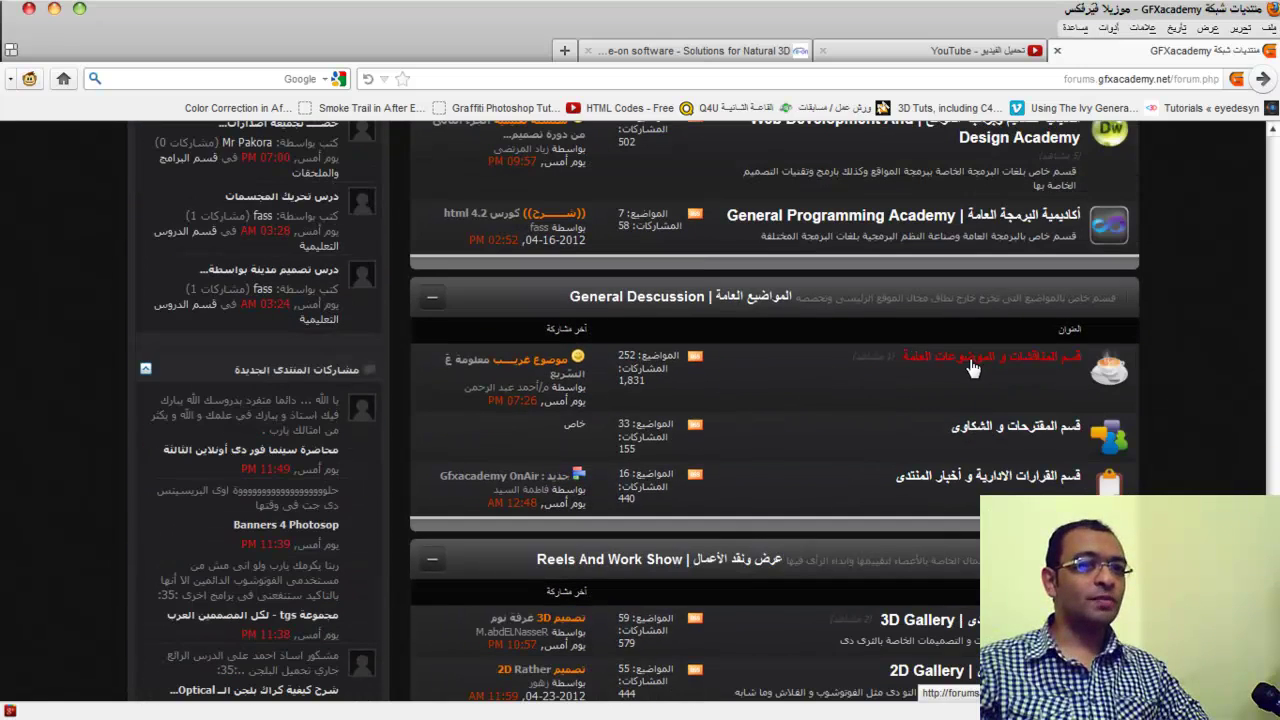
click(968, 490)
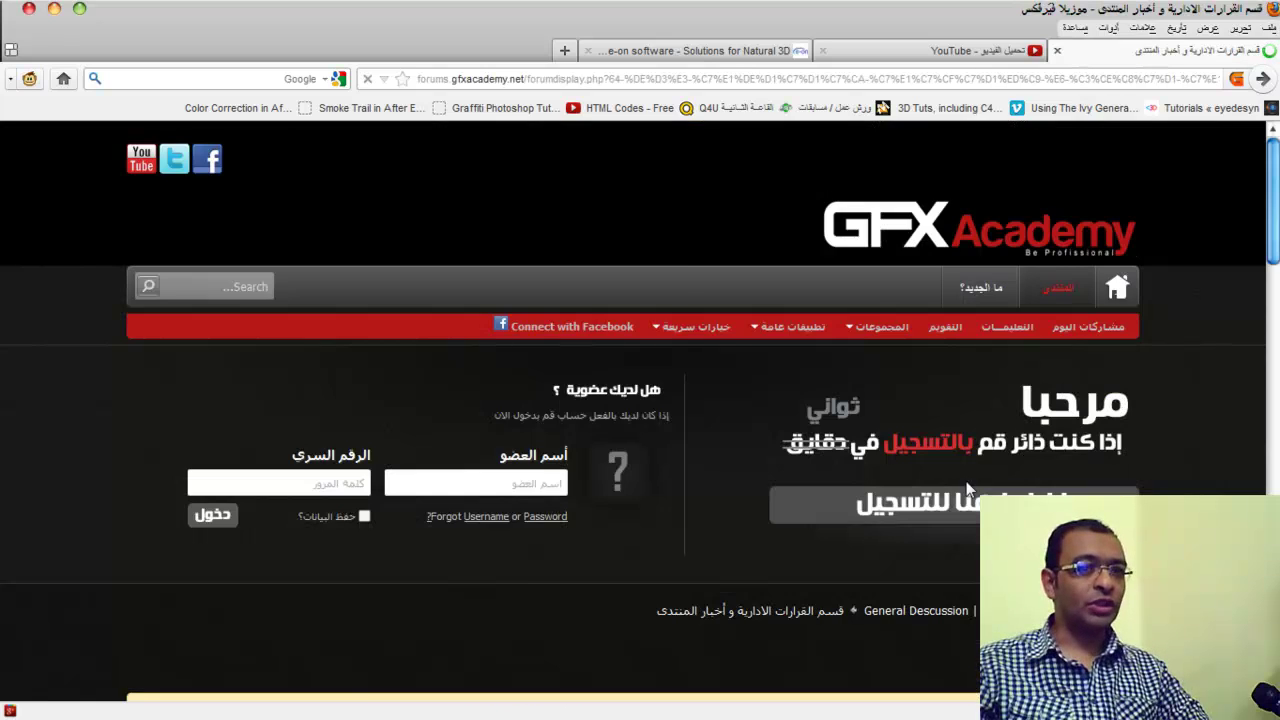
scroll(966, 487, down, 10)
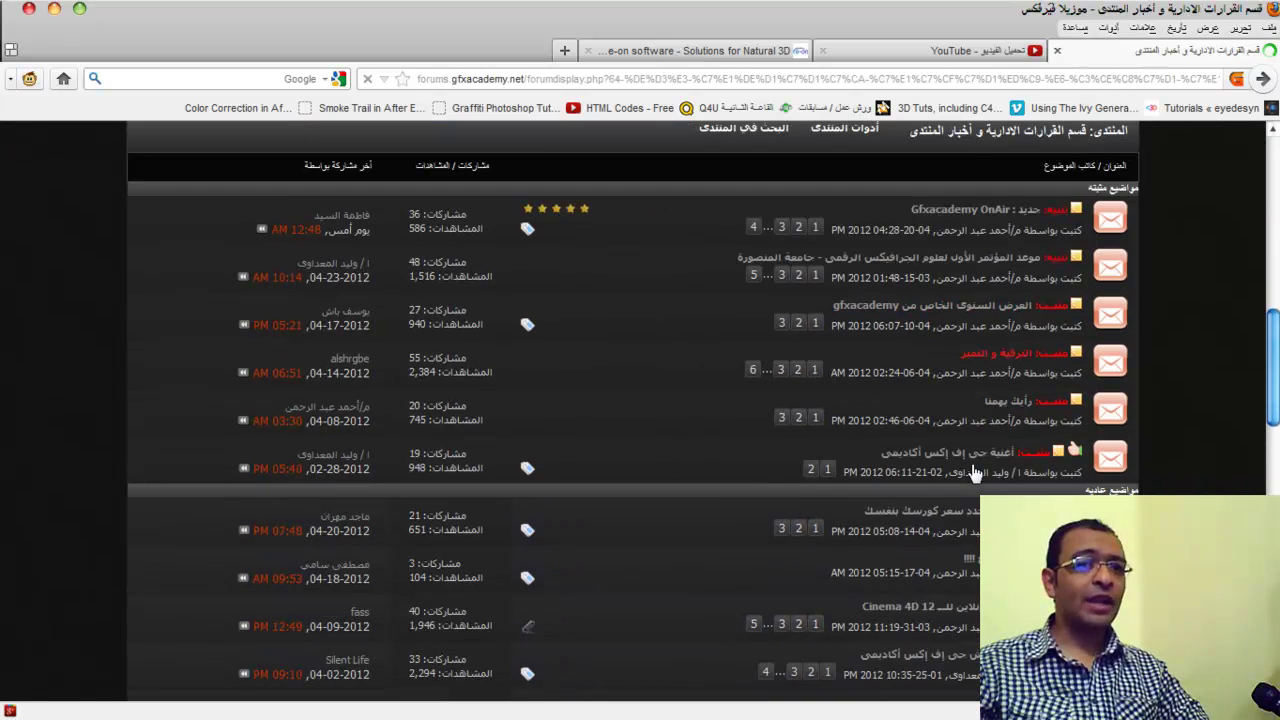
click(910, 521)
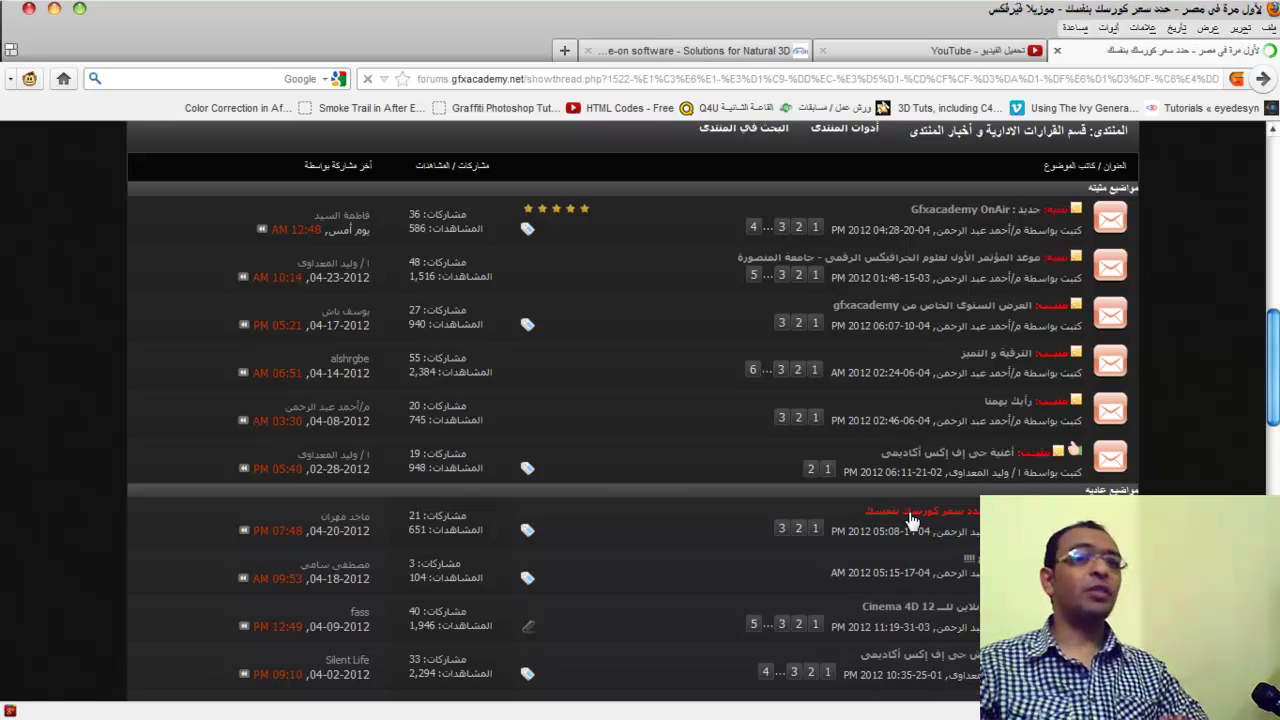
Step: Read the course offer in the thread and highlight the line stating the minimum subscription amount
scroll(908, 511, down, 8)
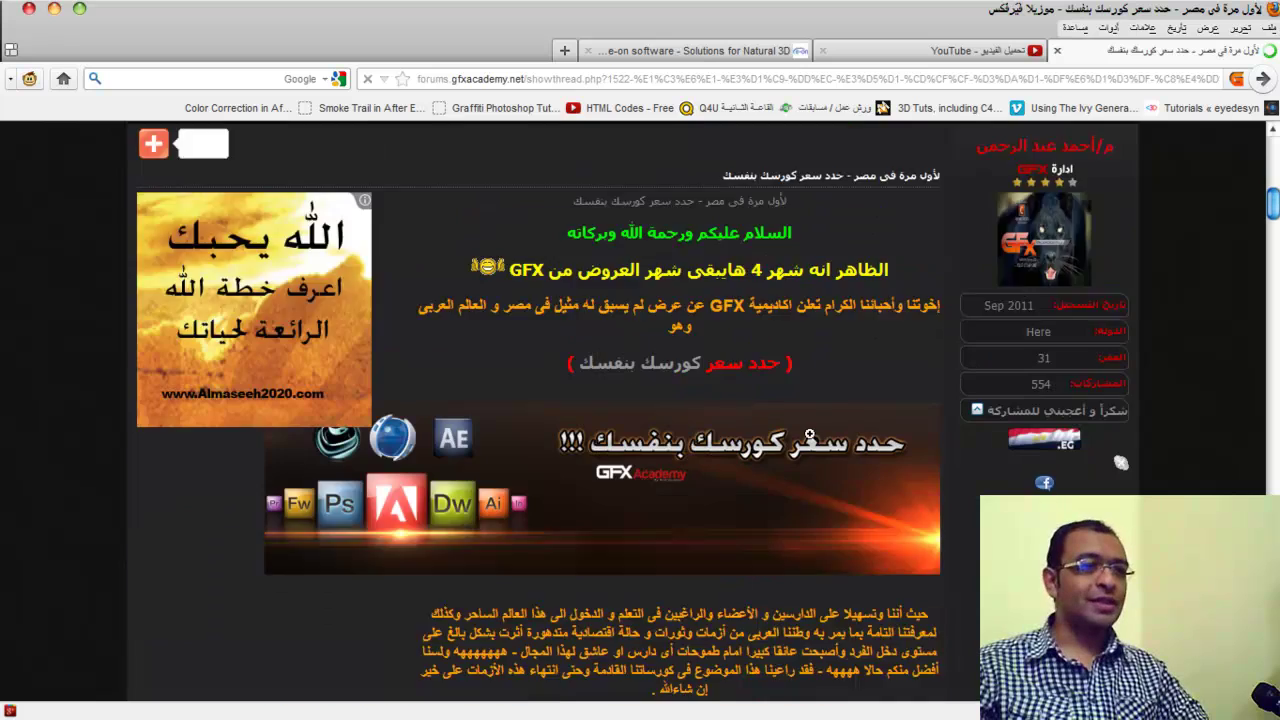
scroll(722, 376, down, 5)
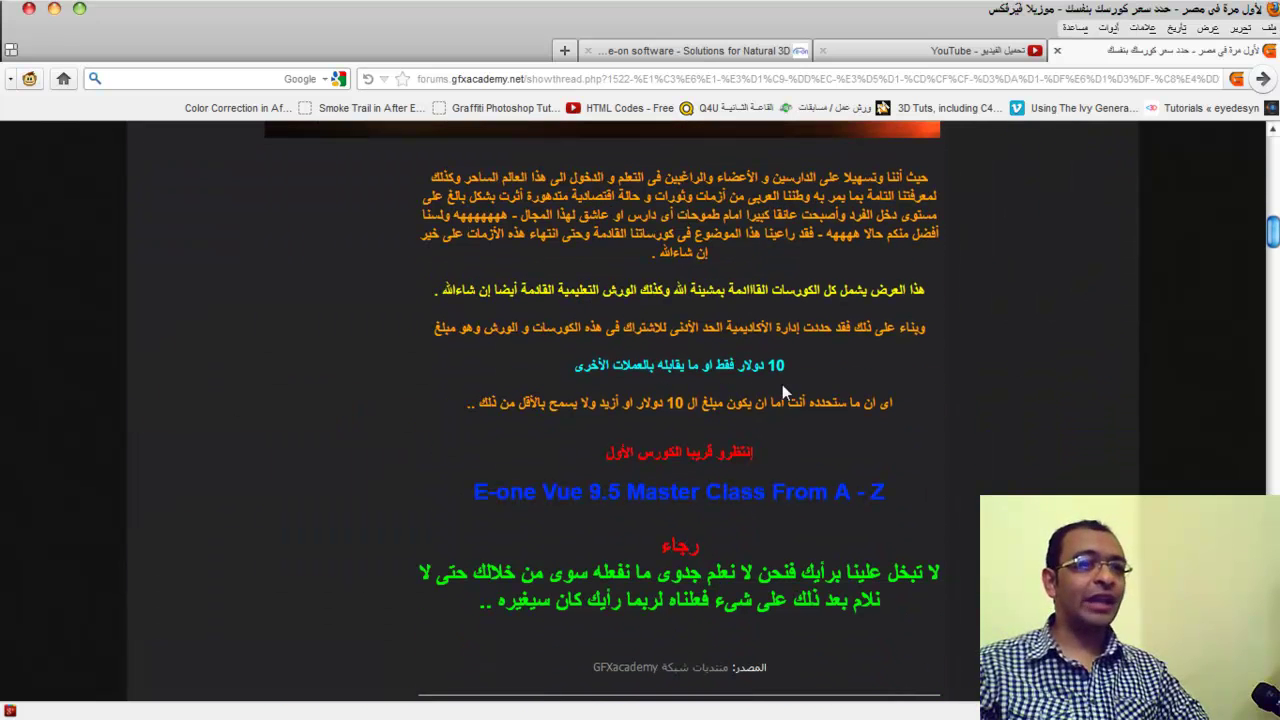
drag(767, 366, 578, 370)
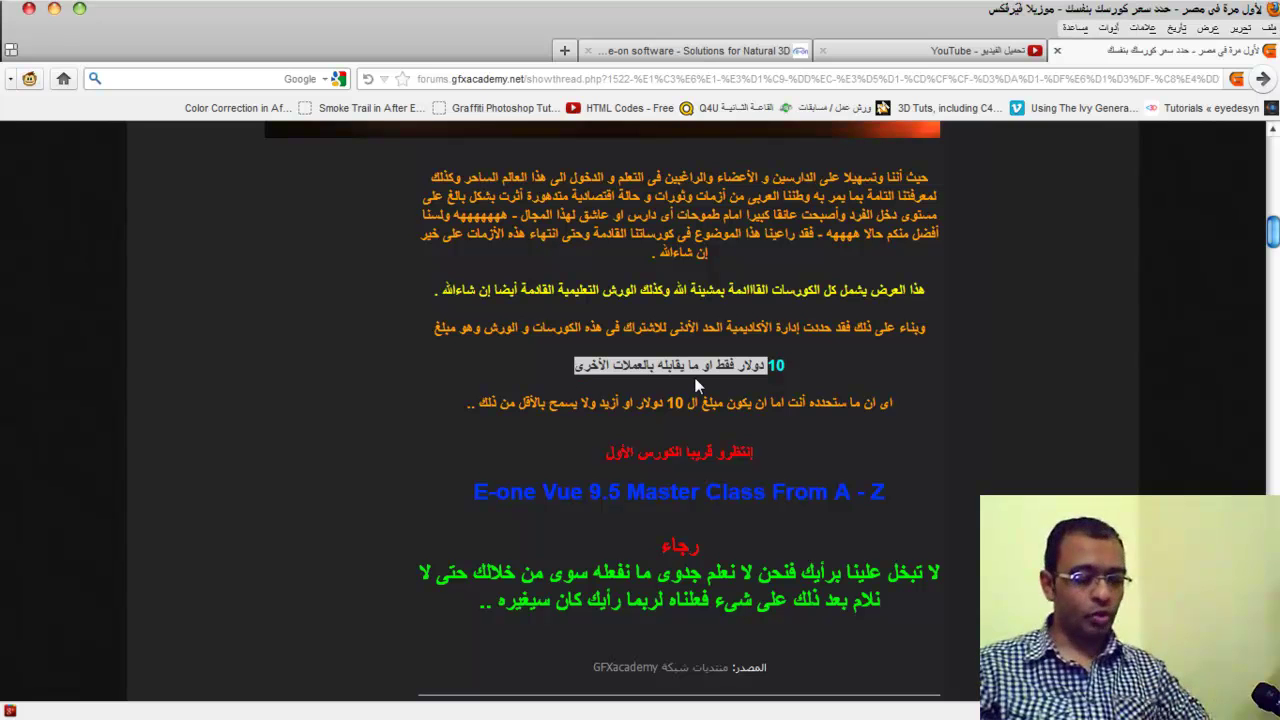
click(695, 380)
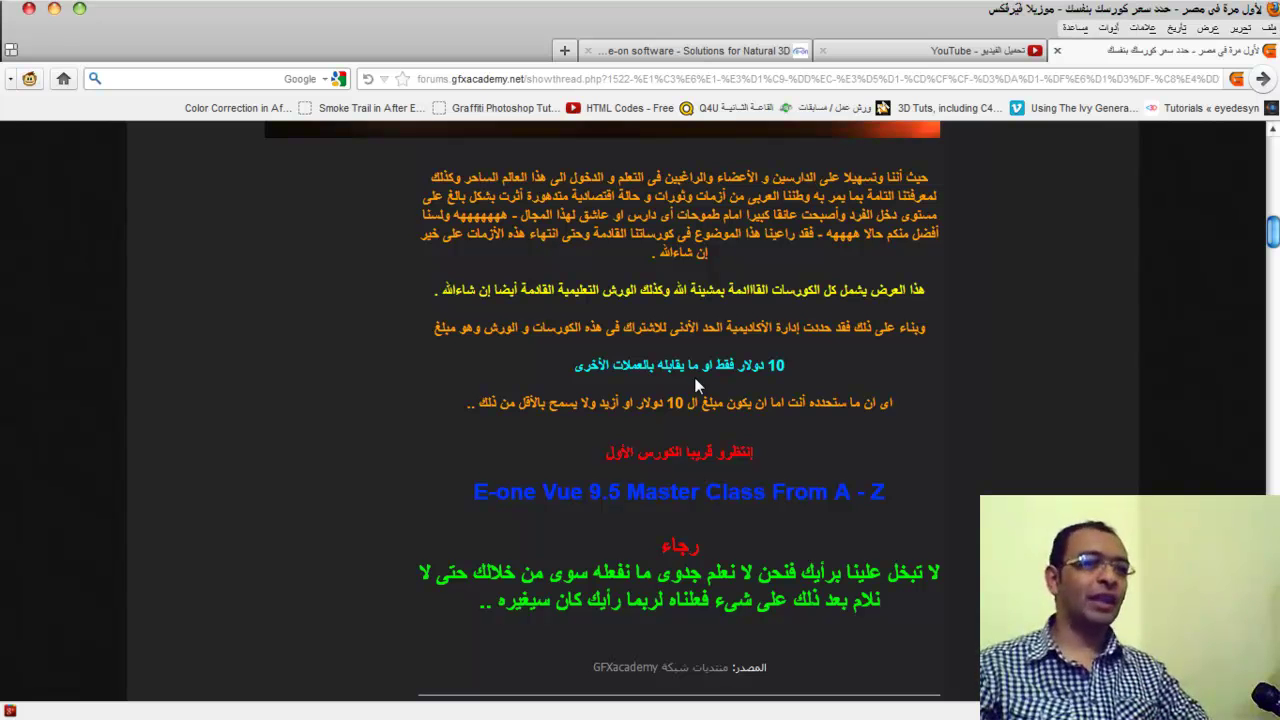
triple_click(712, 365)
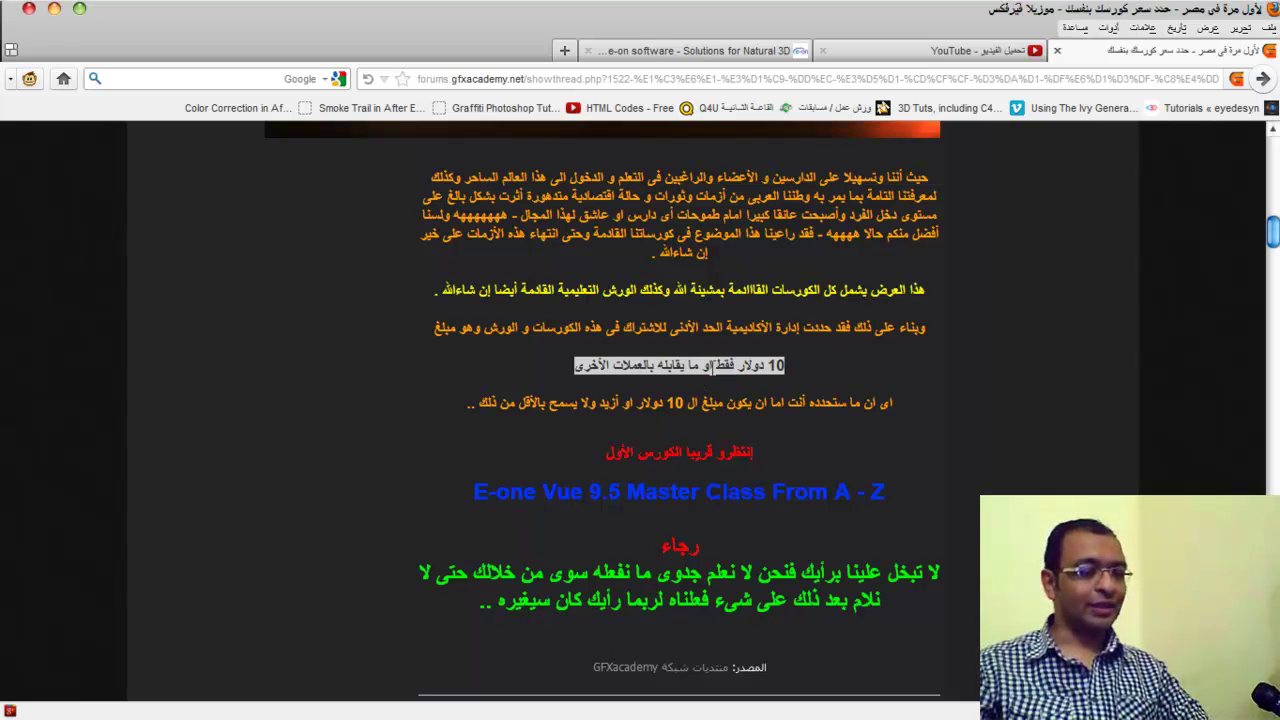
click(930, 369)
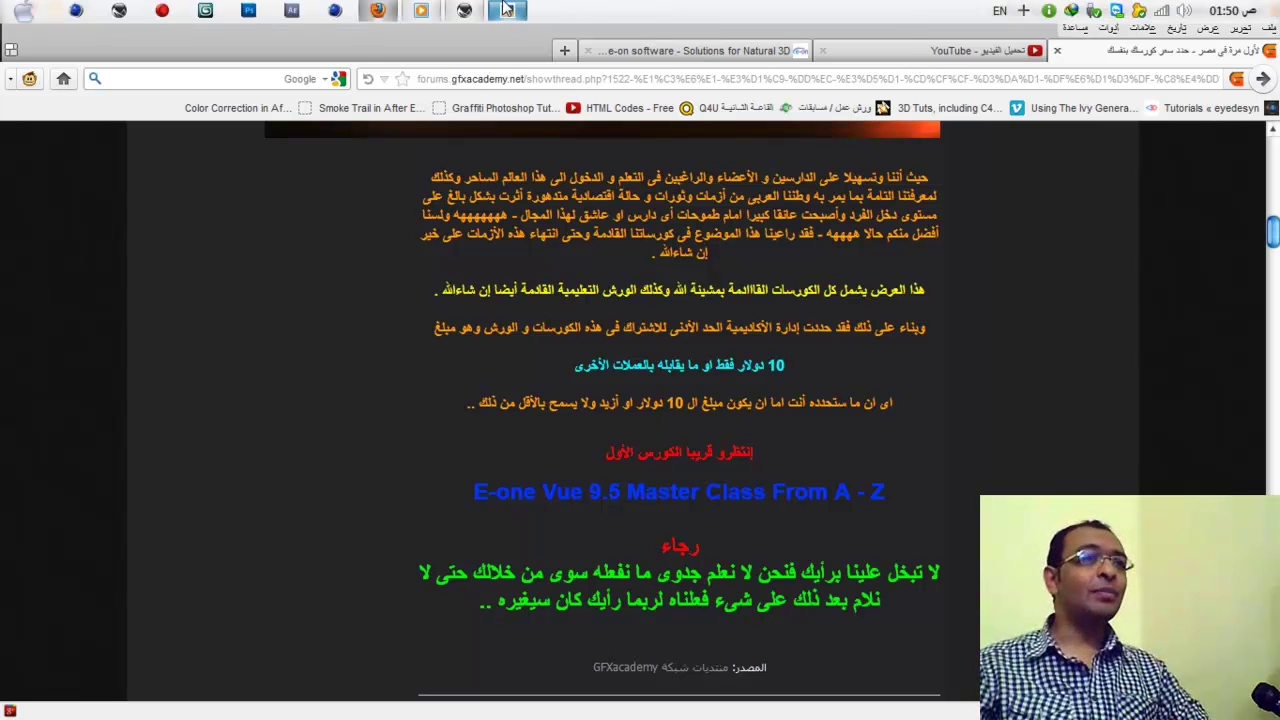
Step: Switch back to Vue and examine the mountain from another angle in the Terrain Editor
key(alt+Tab)
double_click(366, 171)
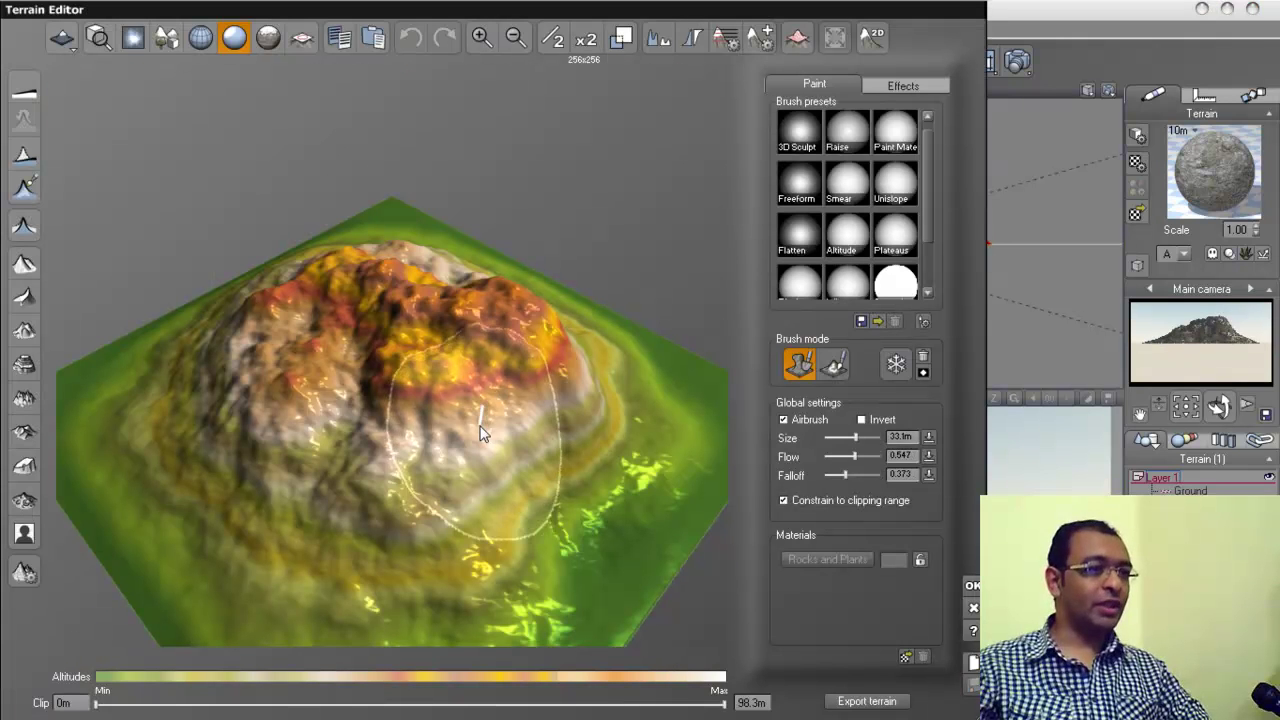
mouse_move(534, 417)
right_down()
mouse_move(478, 451)
mouse_move(725, 357)
right_up()
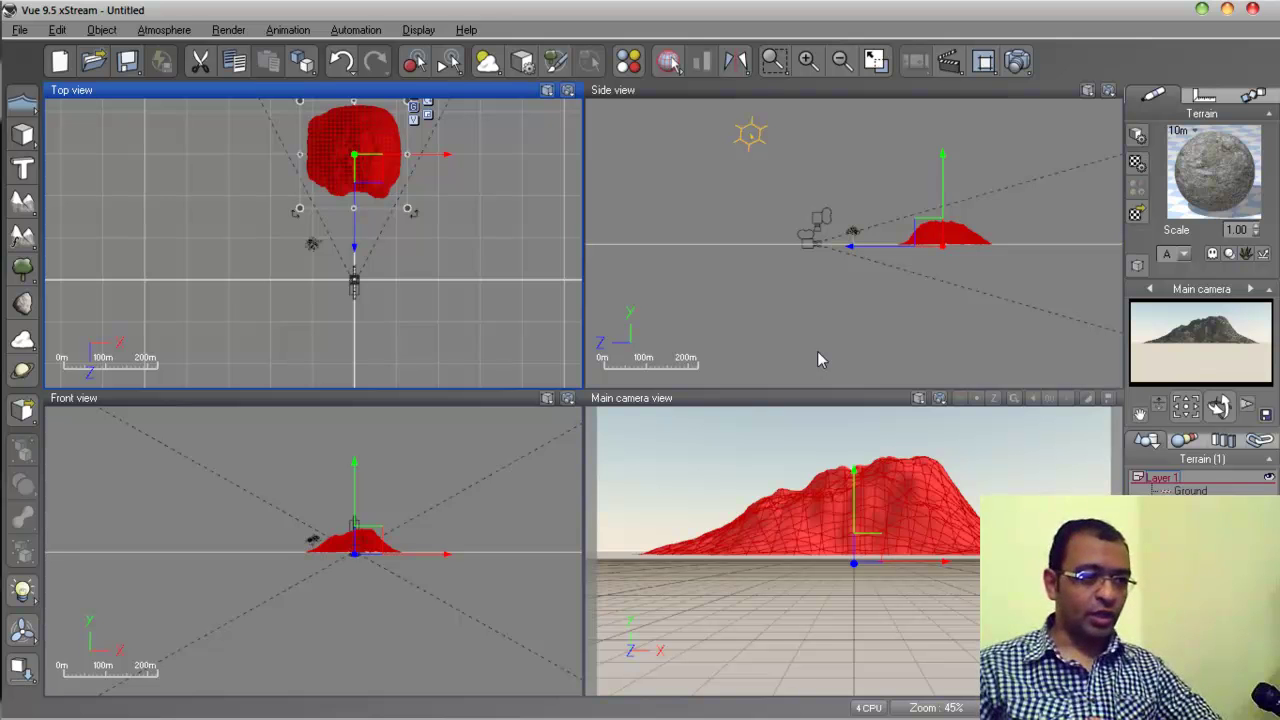
Step: Switch to Picasa Photo Viewer, browse the sample landscape renders from cloud-test-1.jpg through Vue_9_5_Beispiel_HighCliffs.jpg, and close the viewer
mouse_move(15, 8)
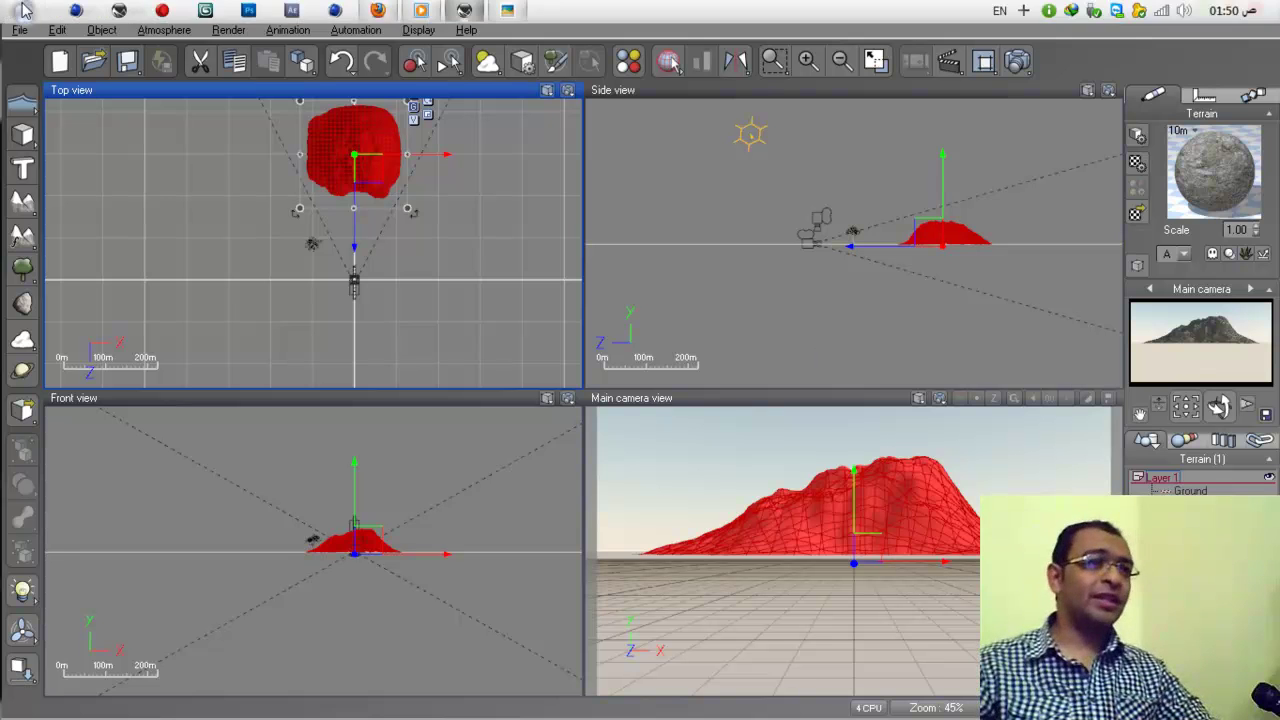
click(512, 10)
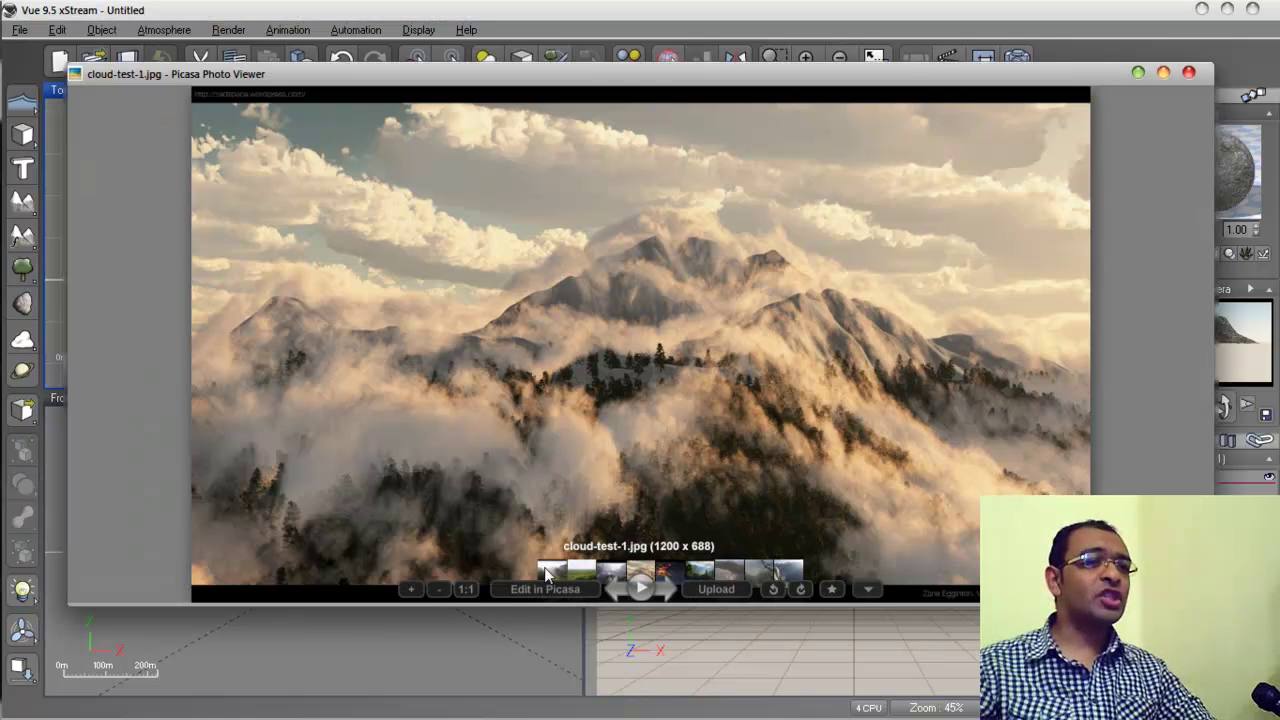
click(667, 590)
click(668, 591)
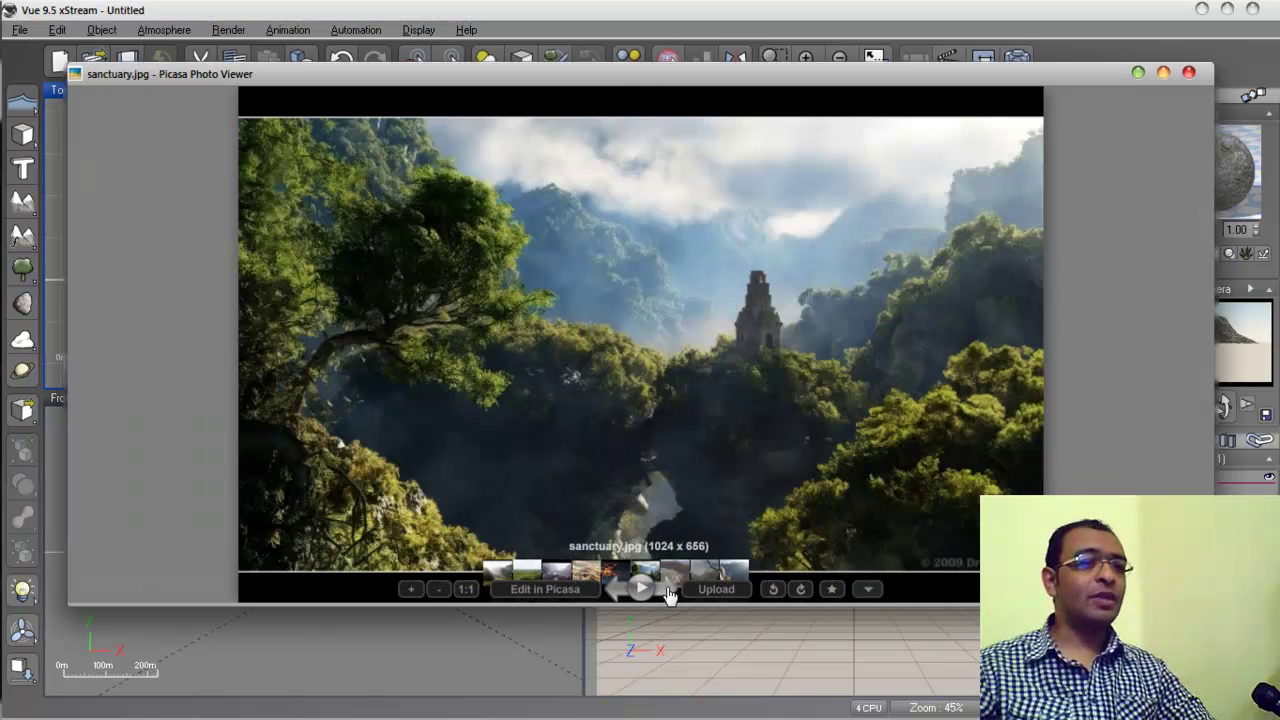
click(668, 591)
click(668, 591)
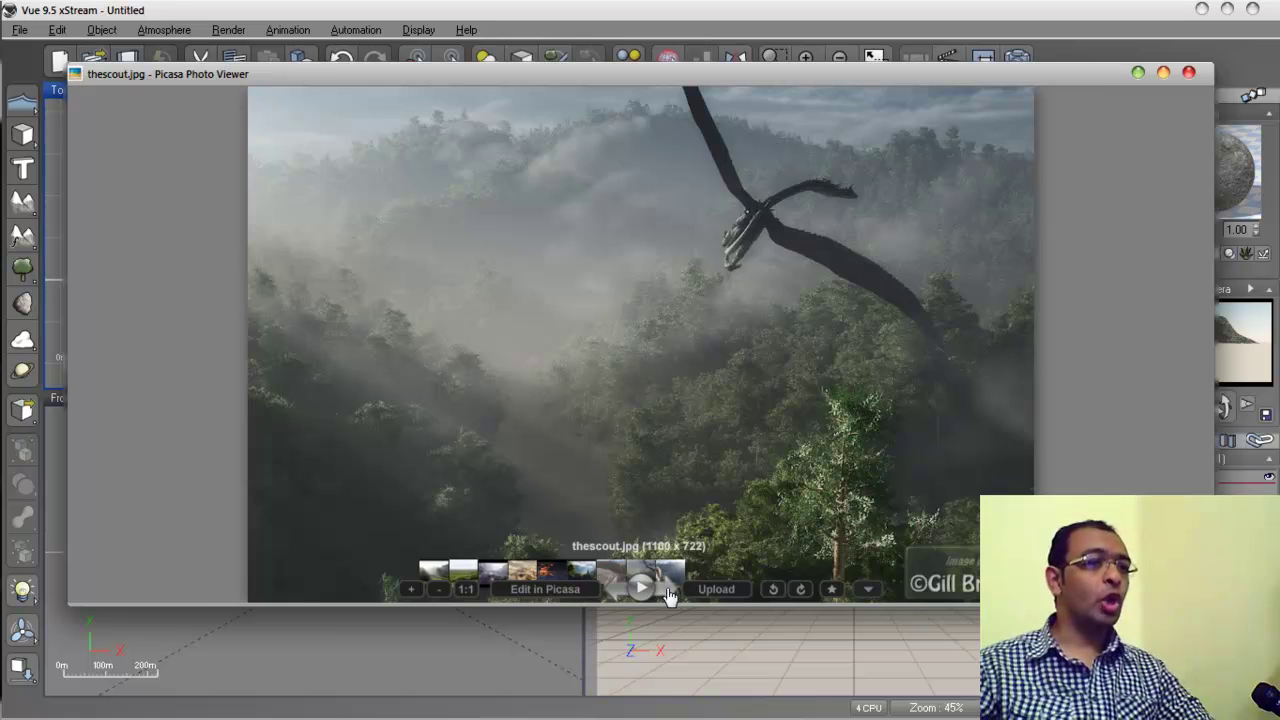
click(668, 591)
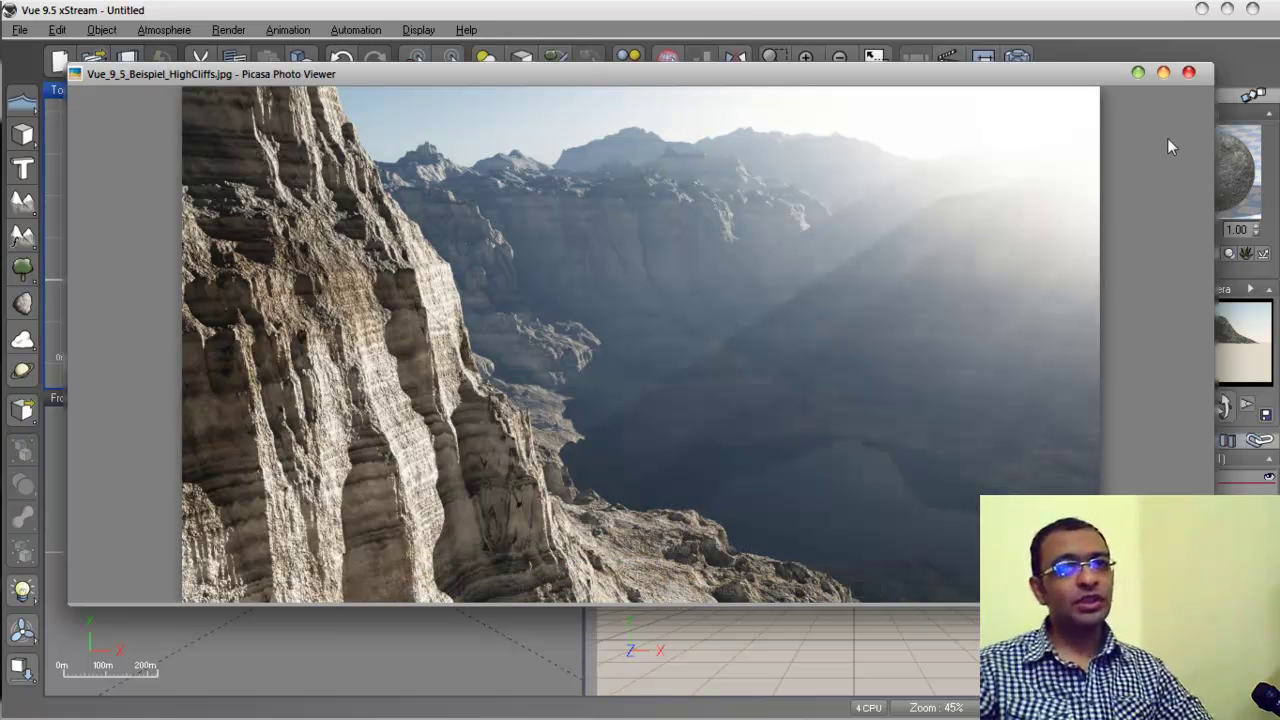
click(1190, 74)
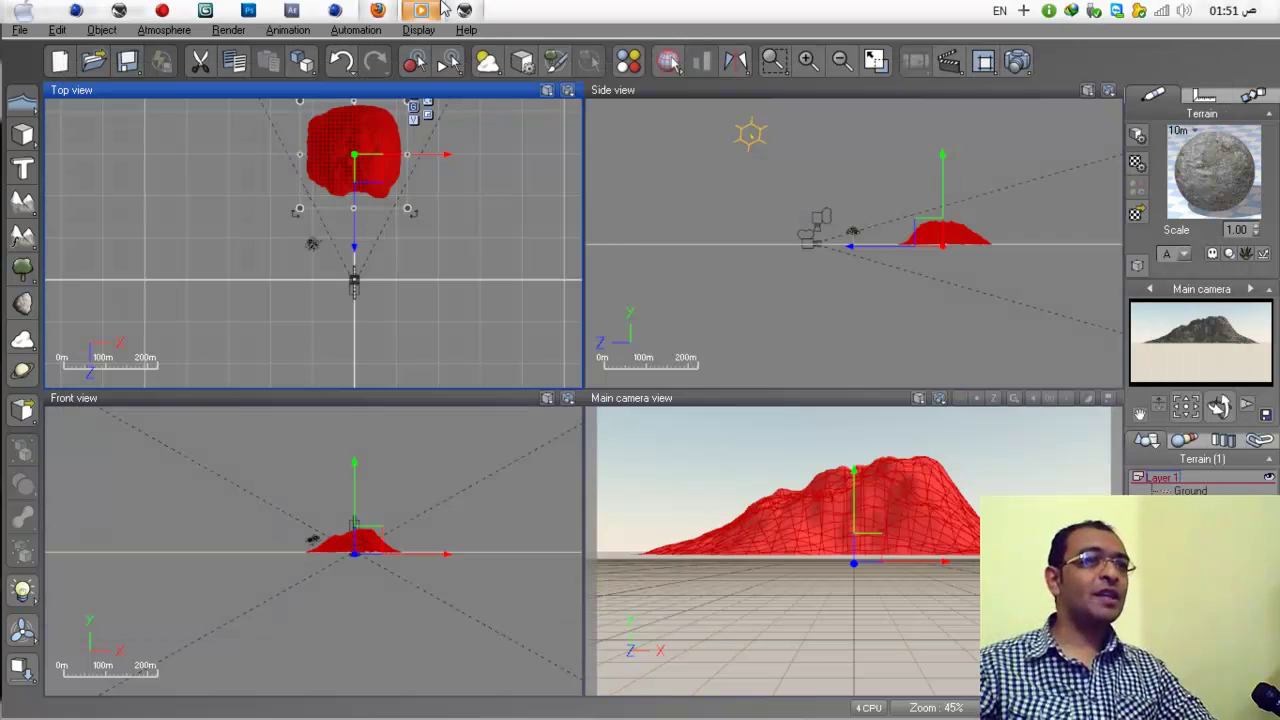
Step: Switch to the media player and show the DirectX 11 Demo Stormbirds video
click(421, 10)
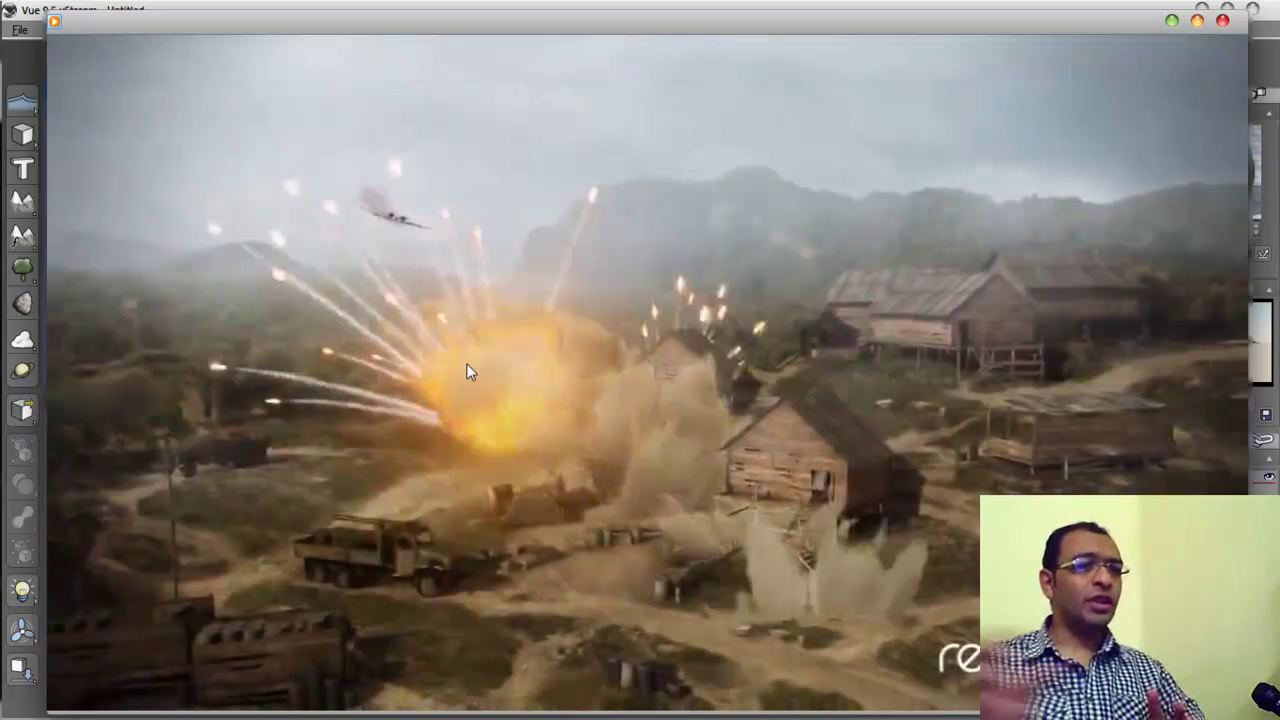
mouse_move(465, 365)
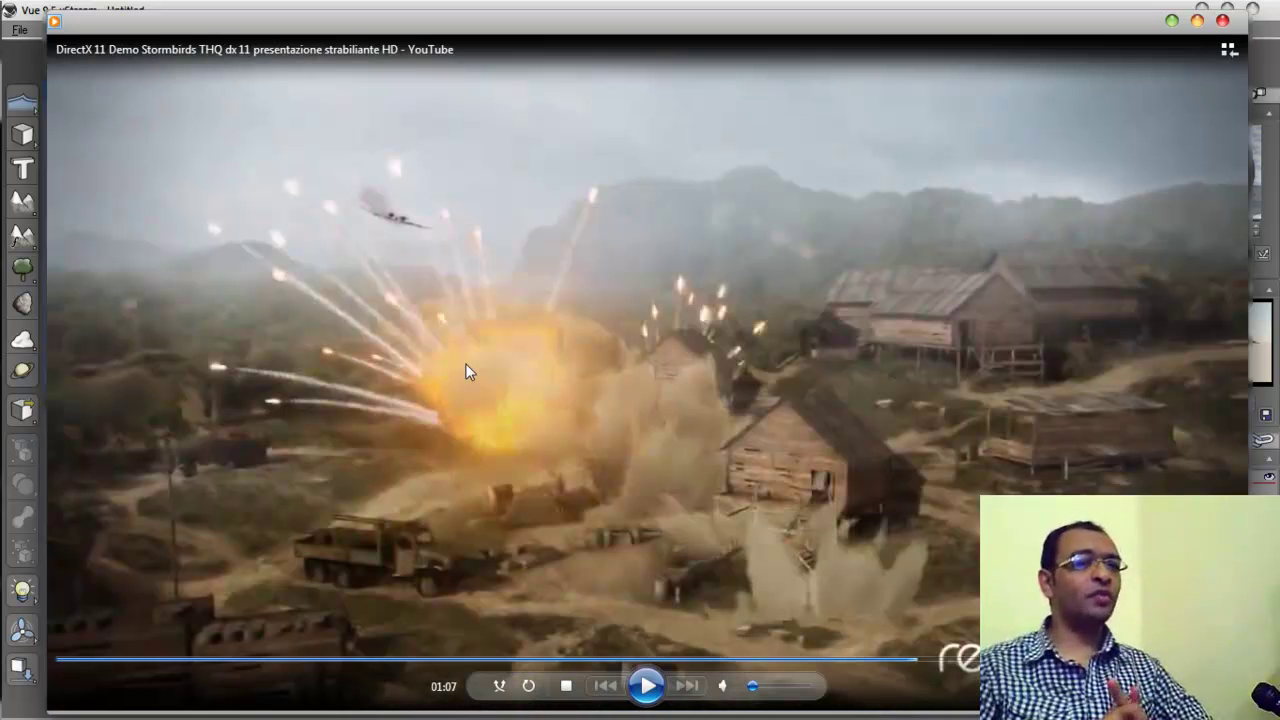
Step: Switch to Firefox and look over the e-on software home page in its already open tab
click(378, 11)
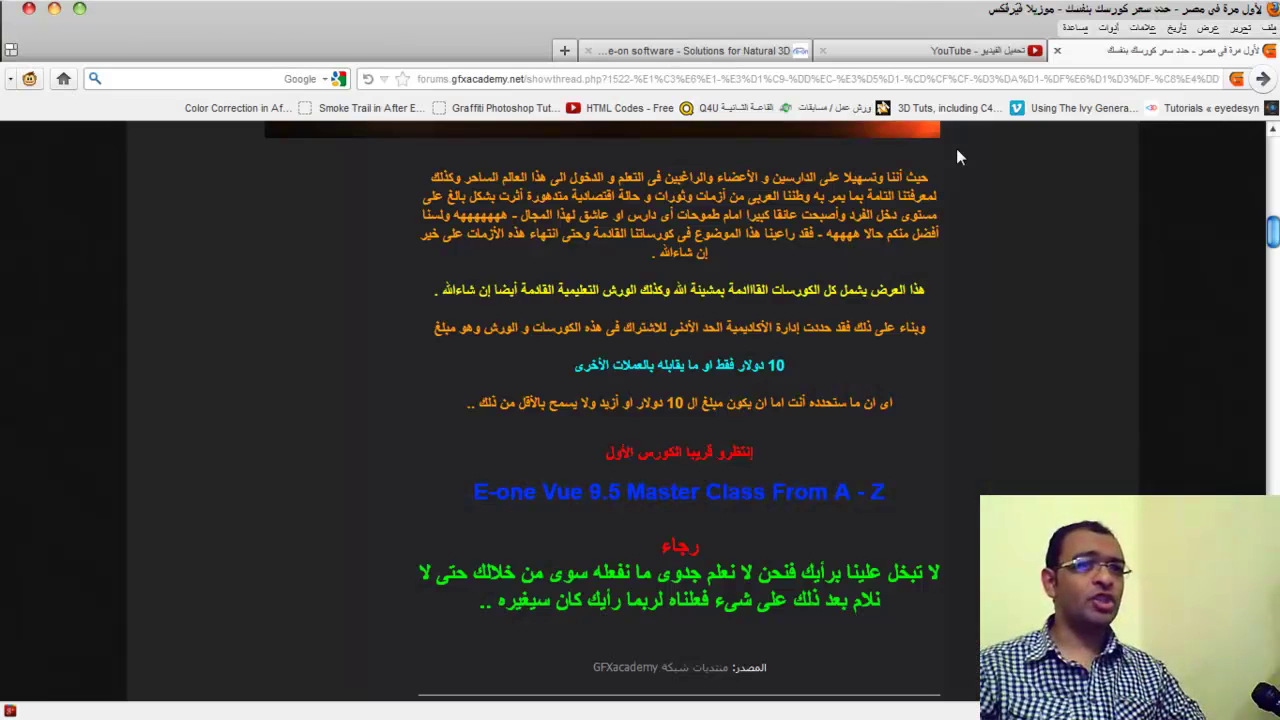
click(756, 58)
scroll(1128, 335, down, 2)
scroll(1128, 335, up, 2)
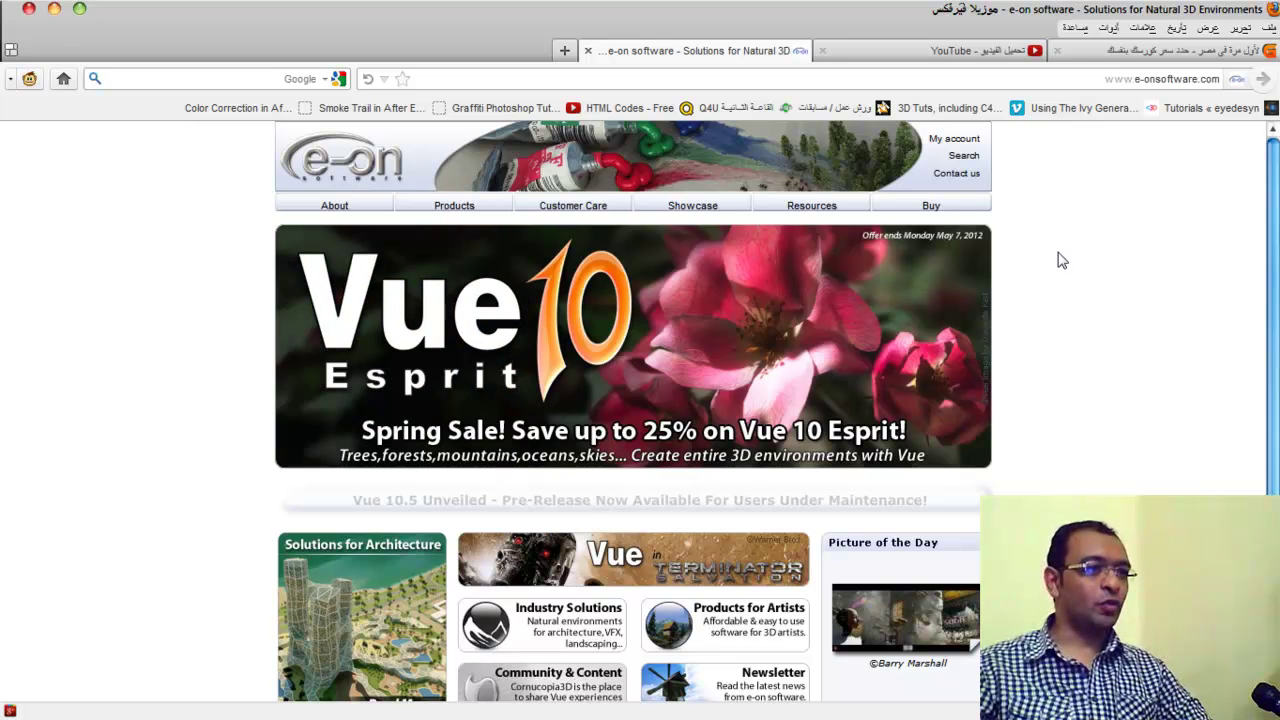
scroll(1062, 260, down, 2)
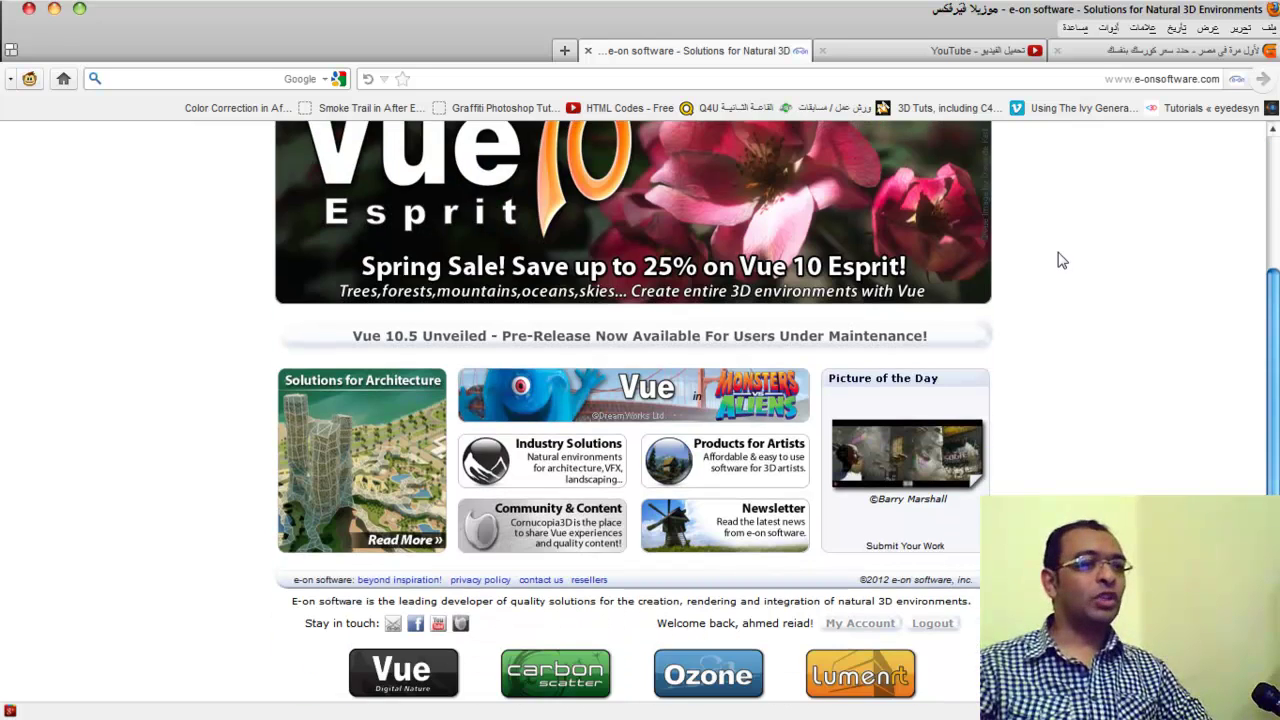
scroll(1057, 257, up, 2)
Step: Open the Ozone 6 product page on the e-on software site and read its description, supported renderers and compatibility sections
mouse_move(580, 208)
mouse_move(452, 206)
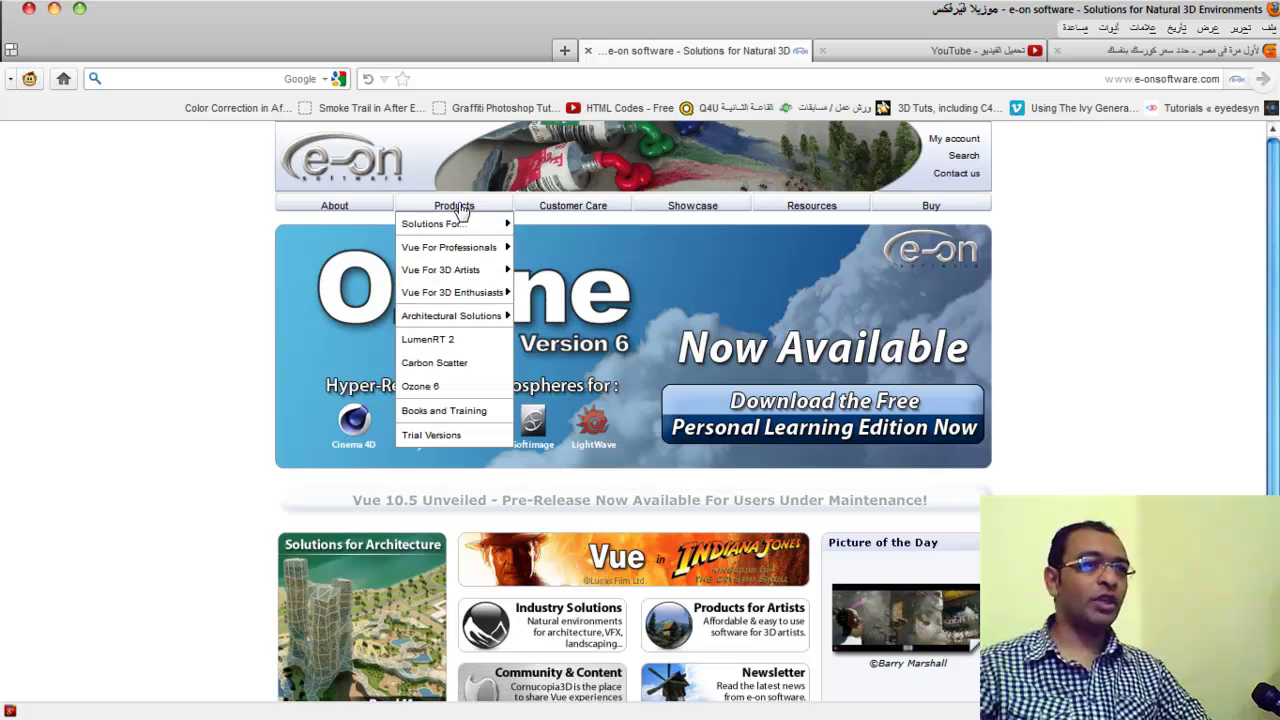
click(432, 392)
scroll(700, 330, down, 10)
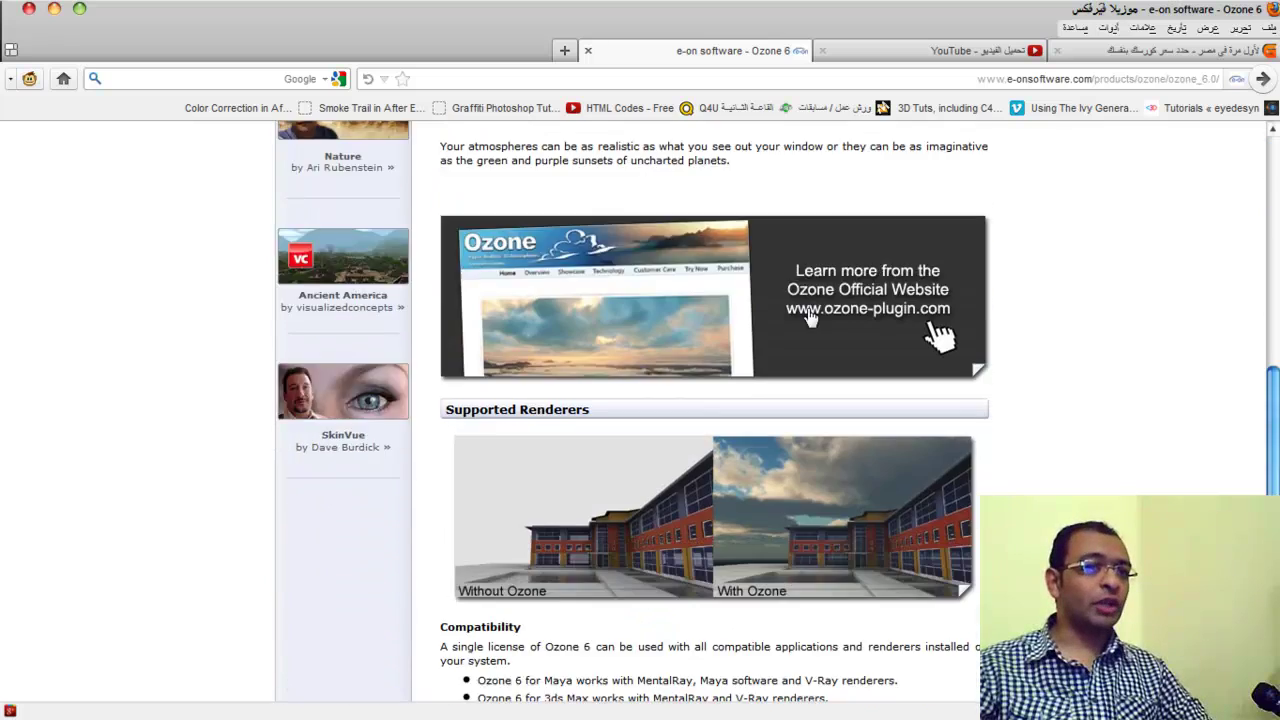
scroll(860, 500, down, 6)
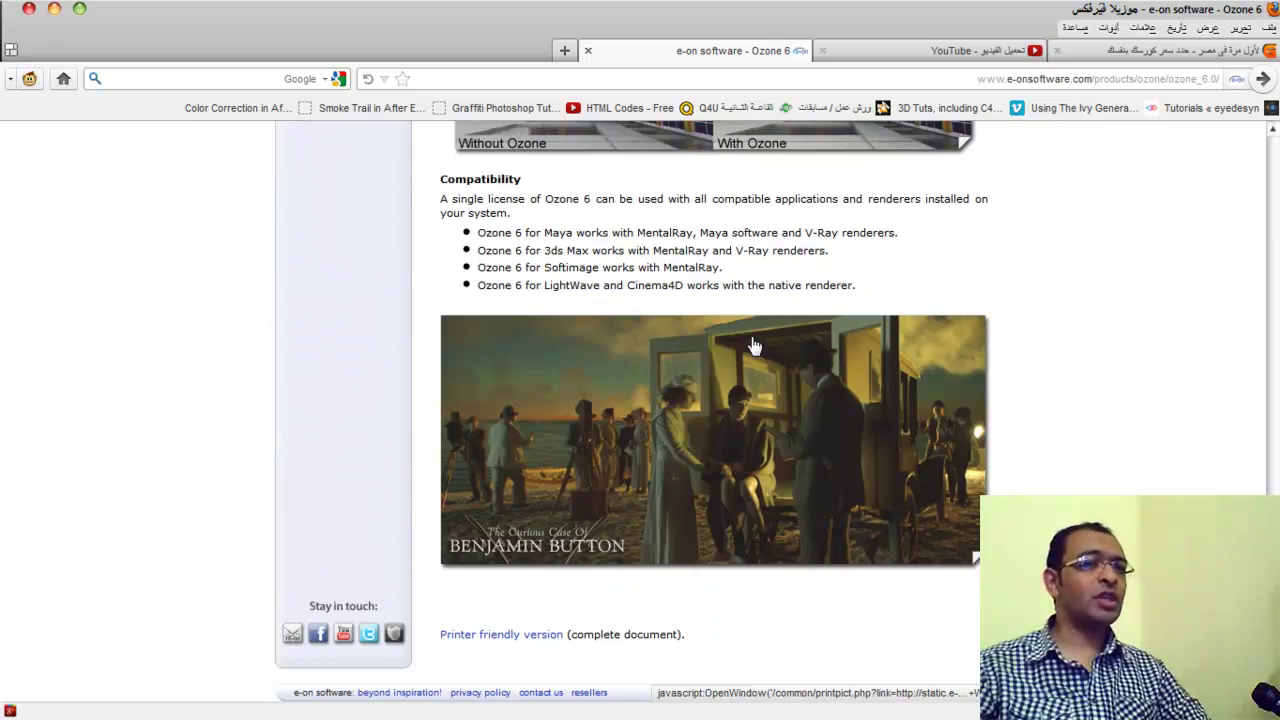
scroll(755, 346, up, 7)
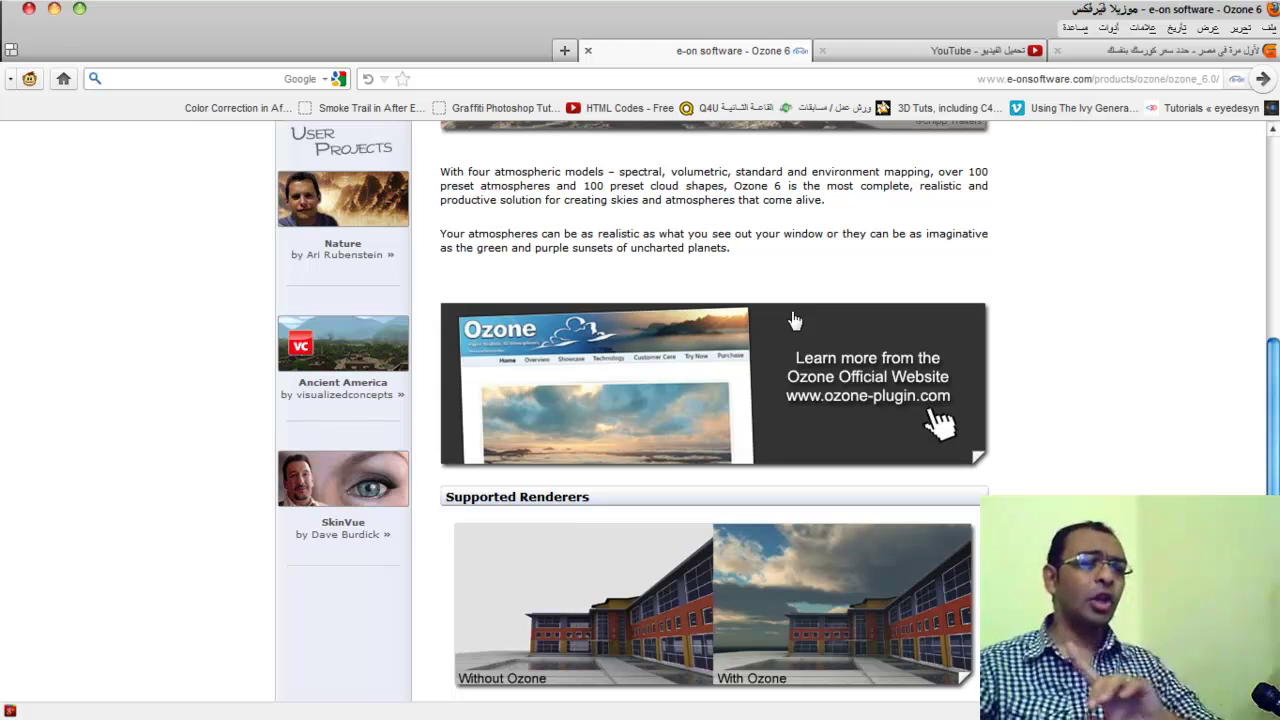
scroll(795, 320, up, 10)
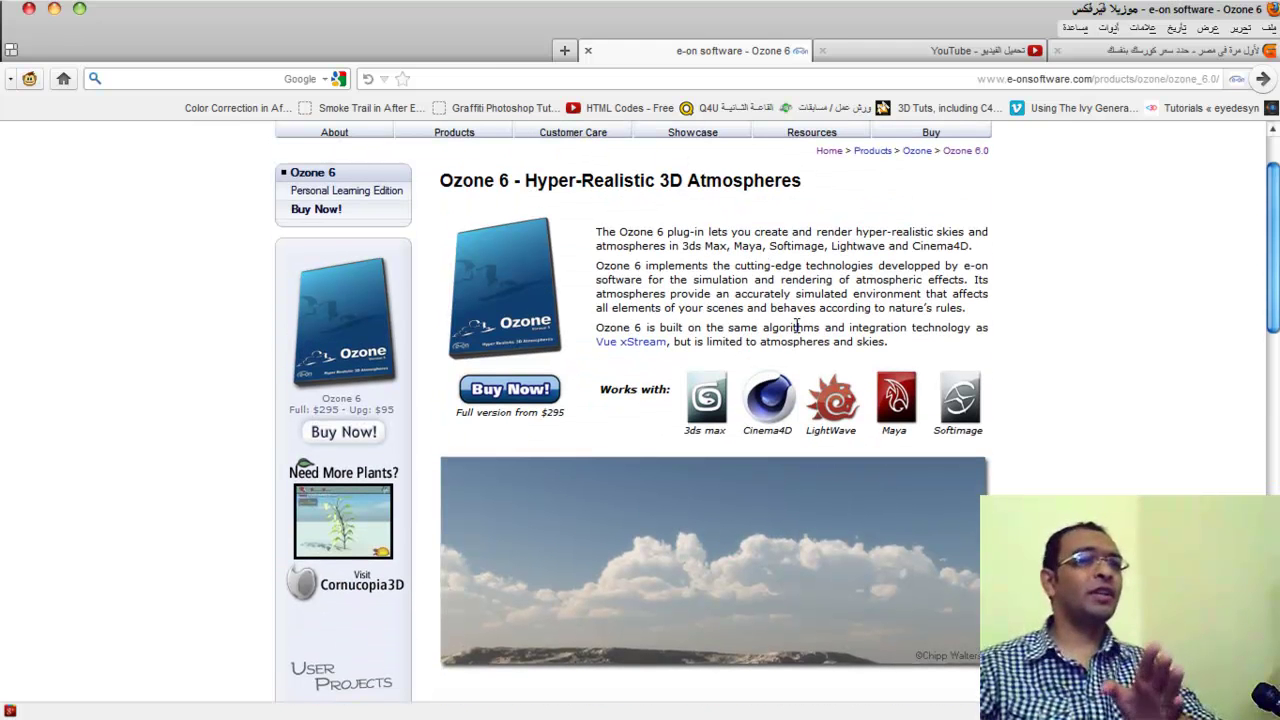